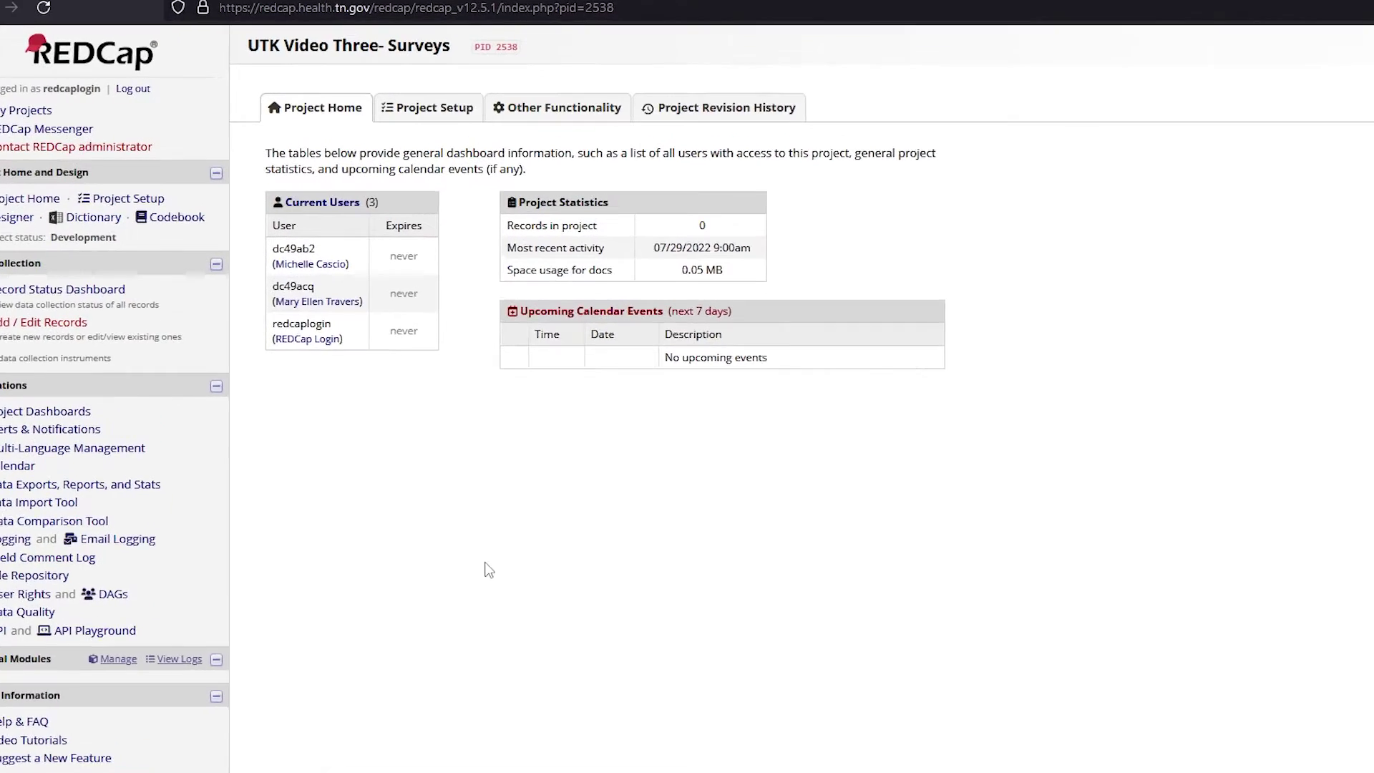
# Open the project setup, check the project status, and enable the use of surveys in the main project settings.
pyautogui.click(519, 127)
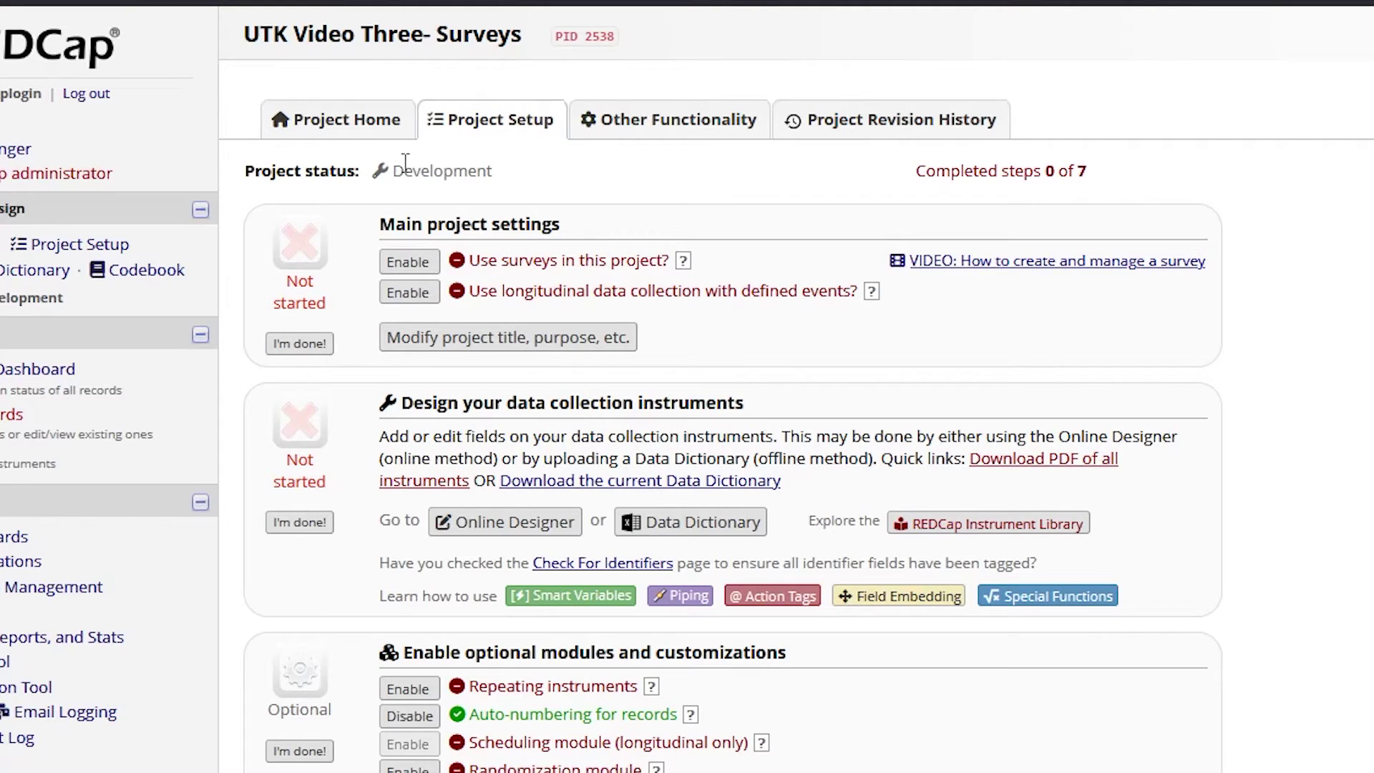
pyautogui.moveTo(389, 172); pyautogui.dragTo(494, 173)
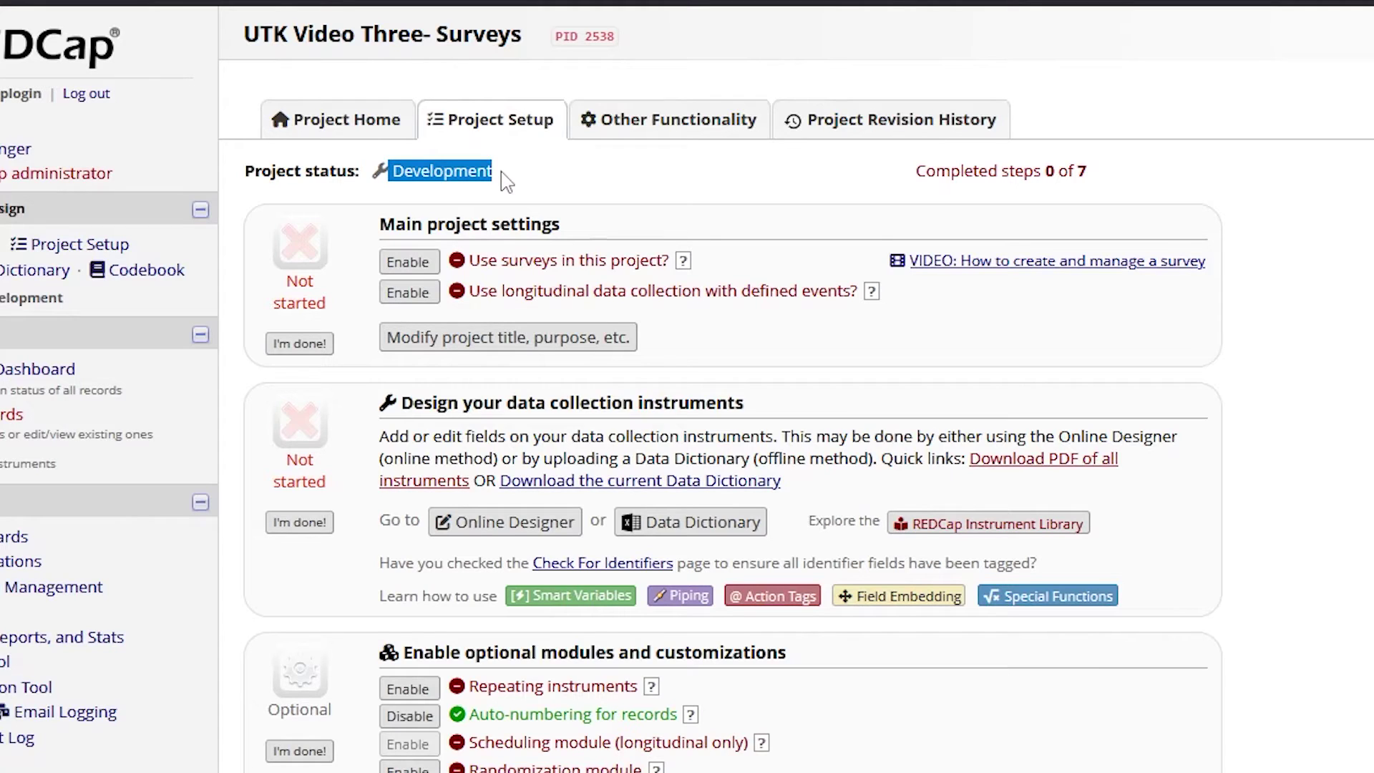
pyautogui.click(506, 181)
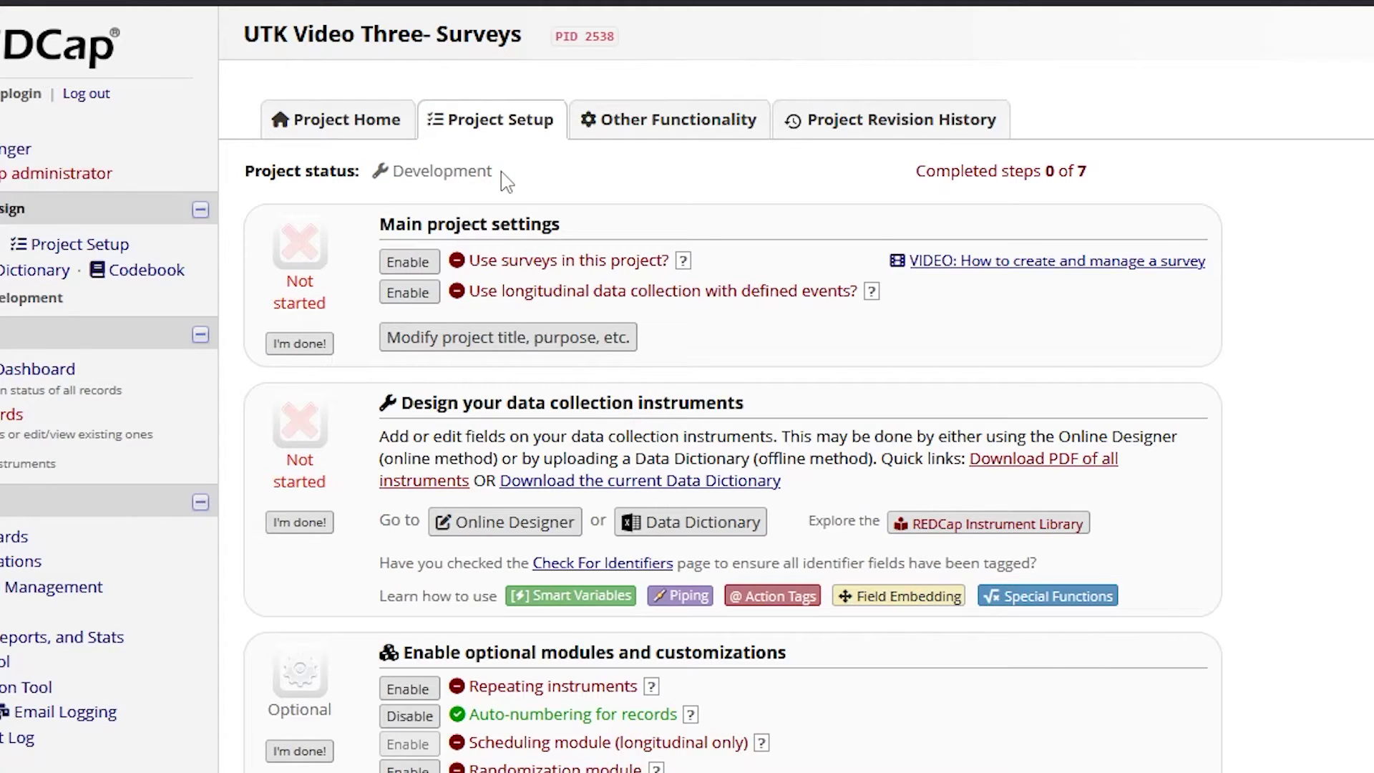
pyautogui.click(421, 269)
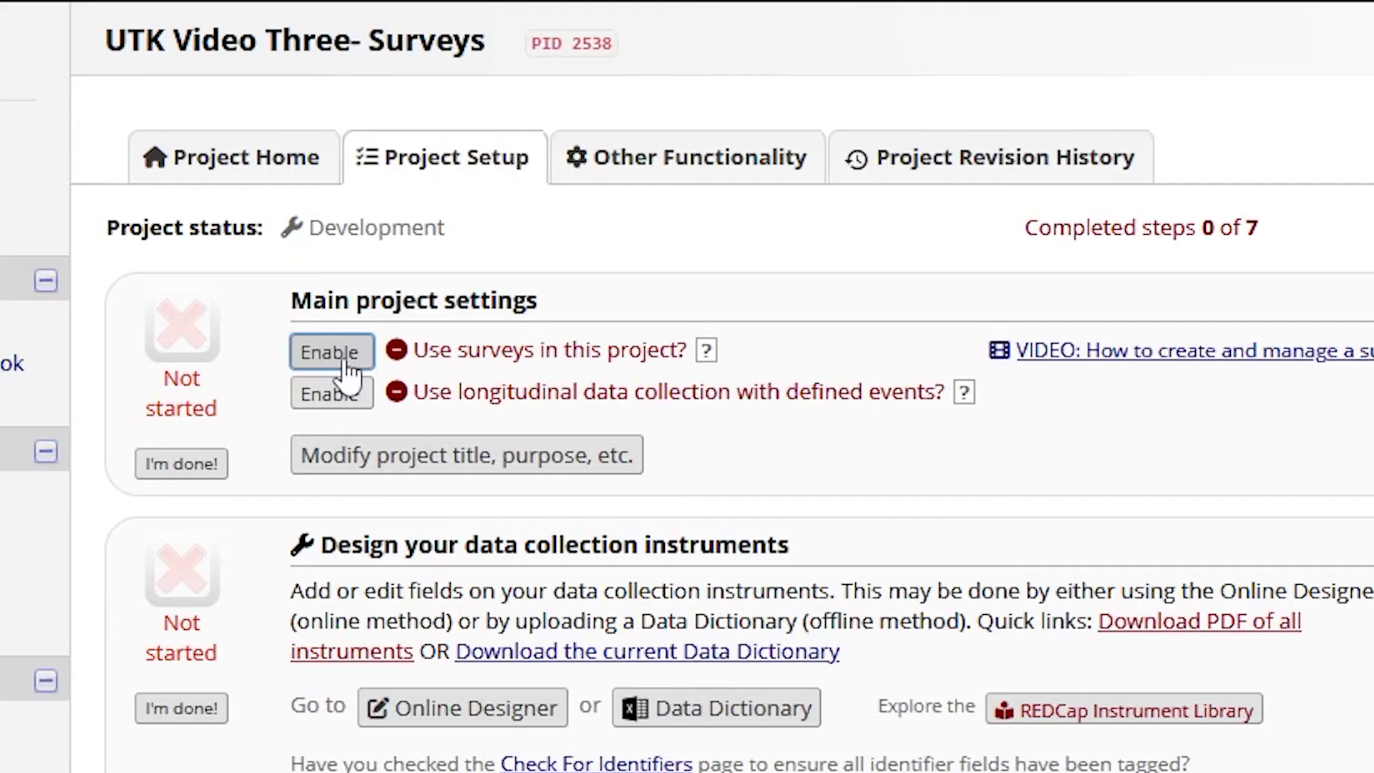
pyautogui.click(344, 364)
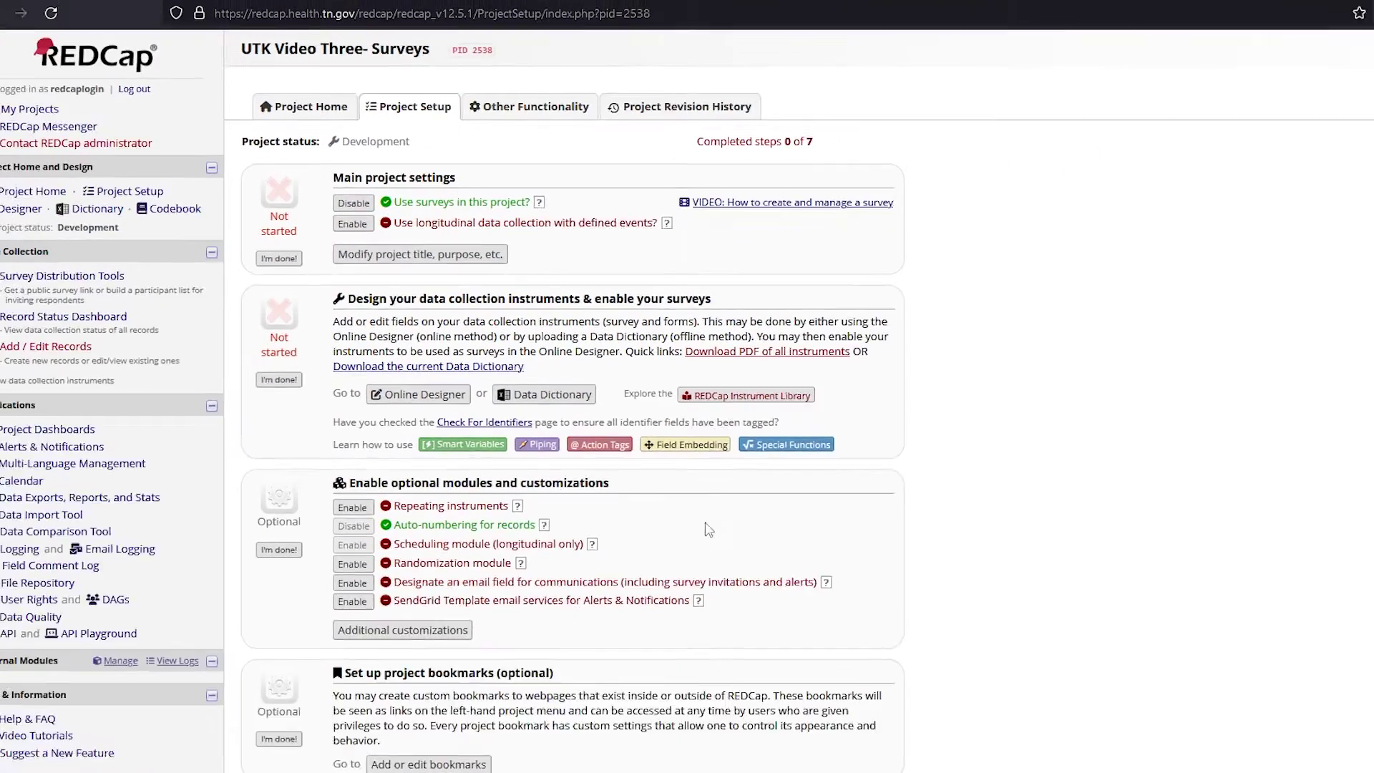
# Request that an administrator move the project to production status, keeping all data saved so far.
pyautogui.scroll(-1, 805, 499)
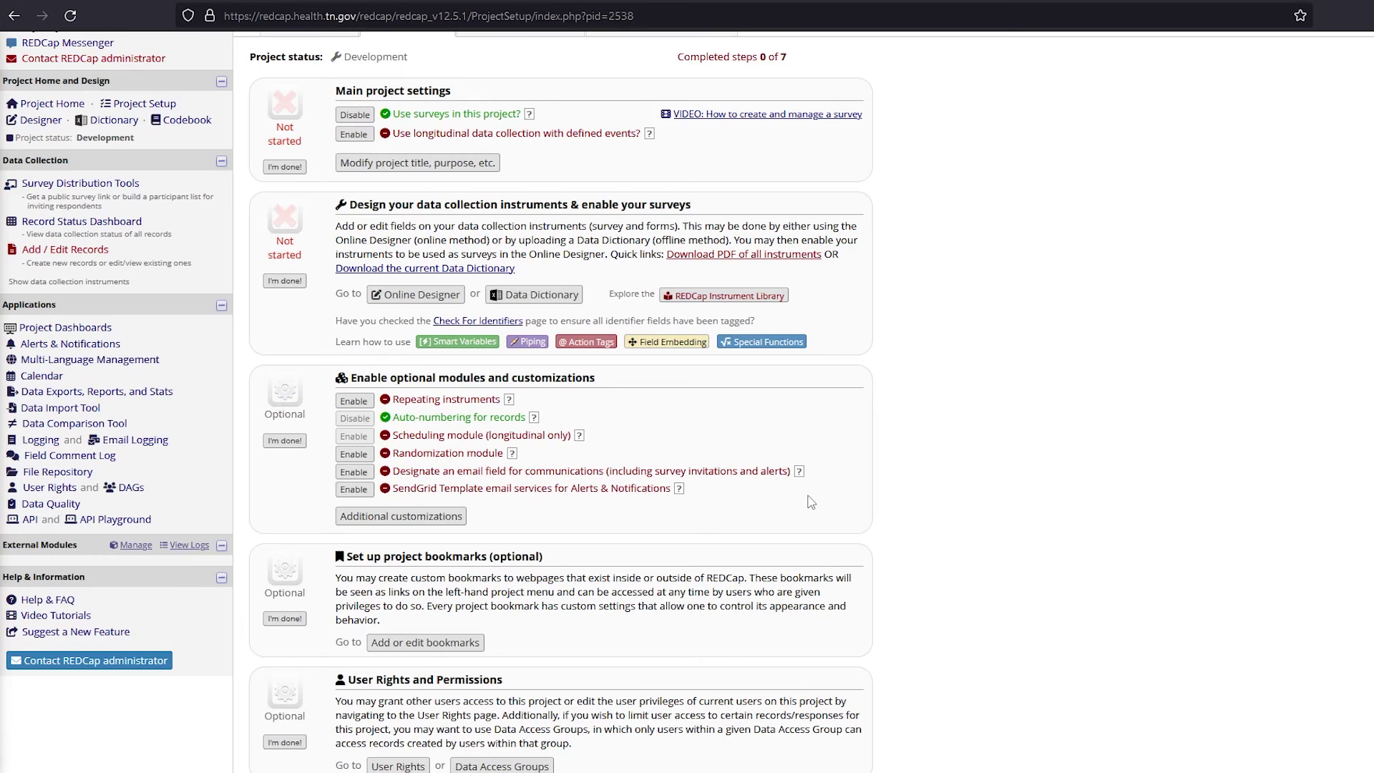
pyautogui.scroll(-2, 811, 502)
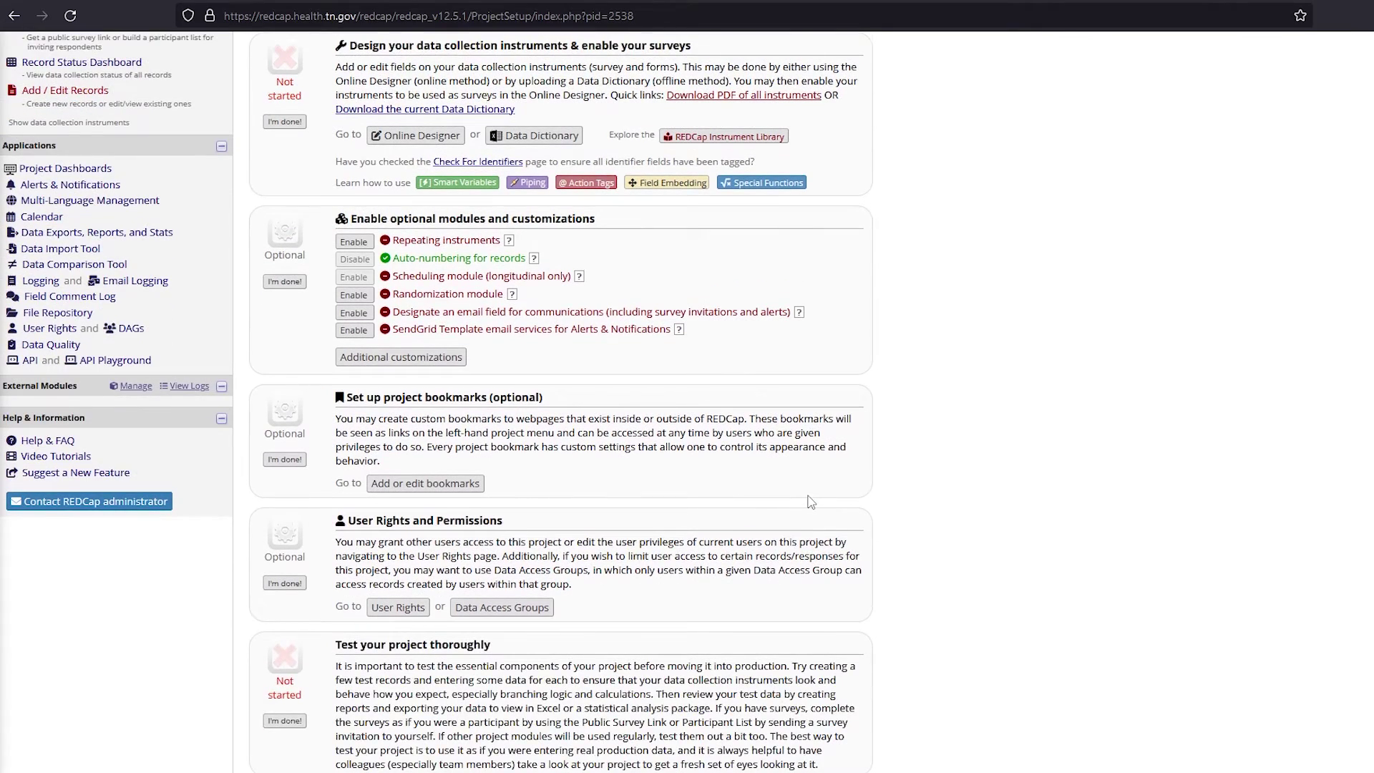
pyautogui.scroll(-2, 811, 503)
pyautogui.scroll(-1, 811, 501)
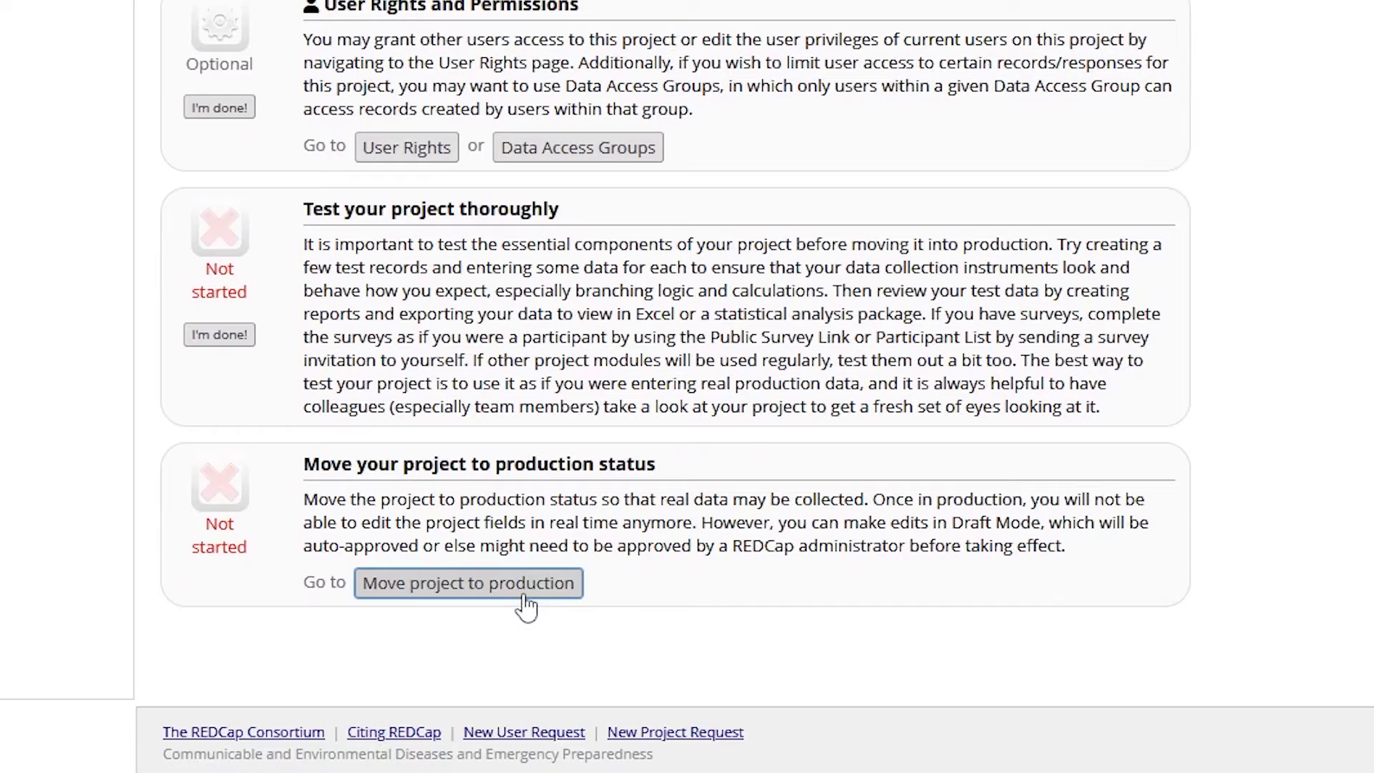
pyautogui.click(526, 605)
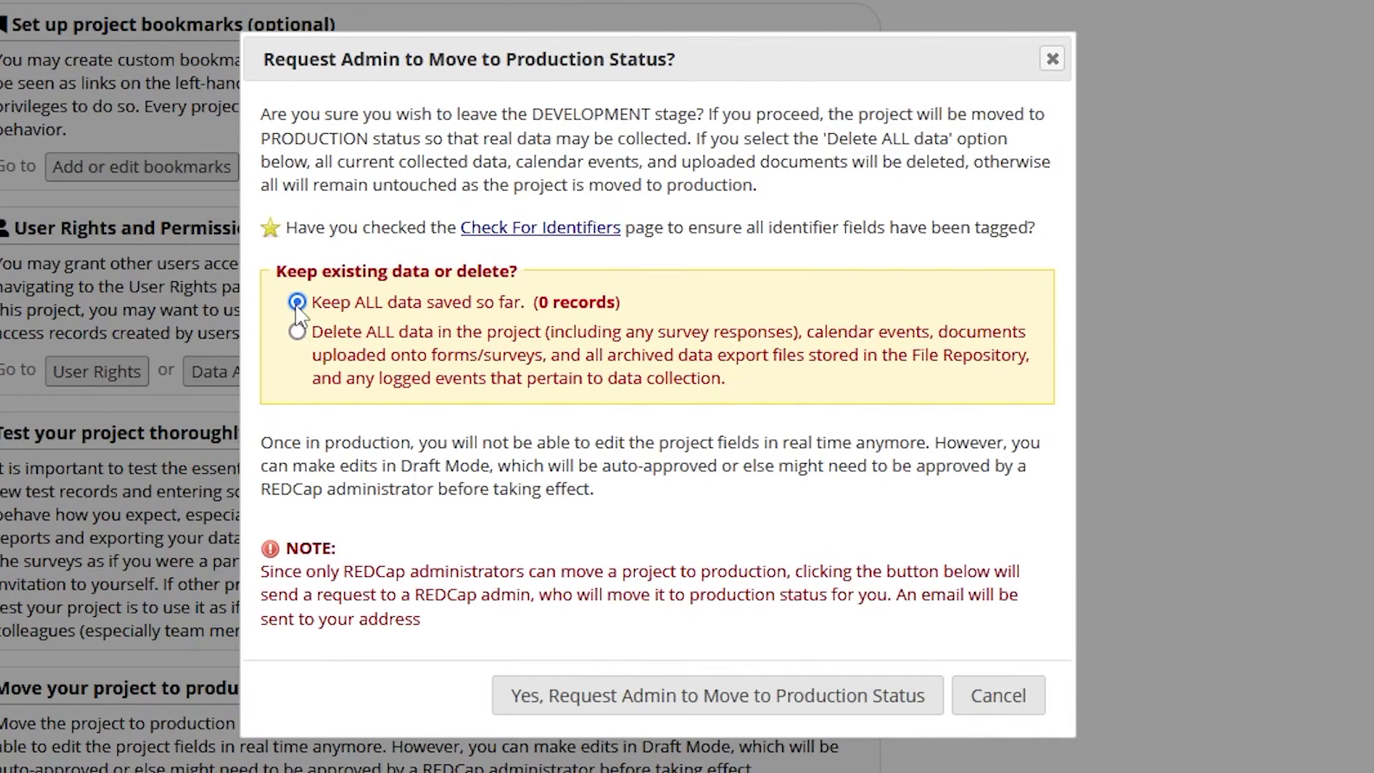
pyautogui.click(566, 705)
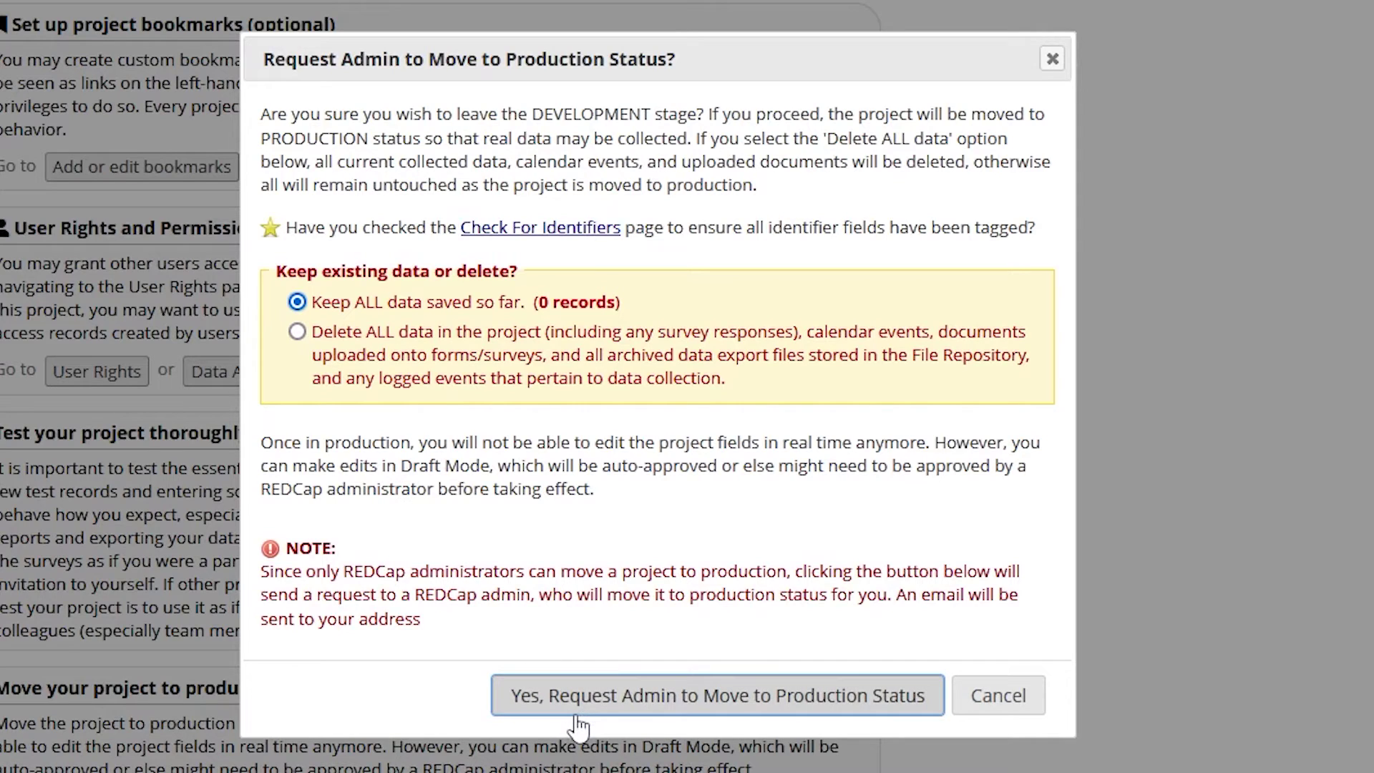
pyautogui.click(580, 722)
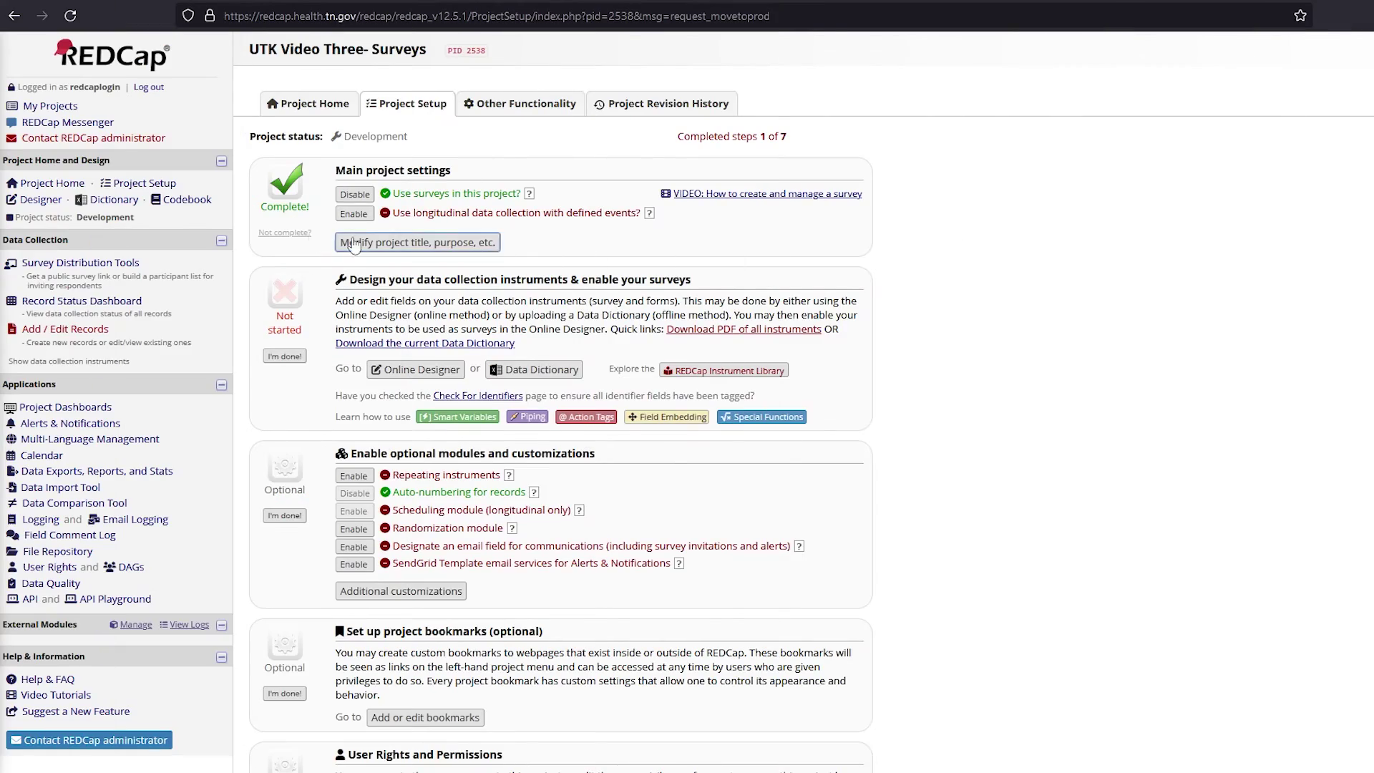
# Open the survey distribution tools and keep the Enteric Outbreak Template- Full Version survey's status as Survey Active.
pyautogui.click(80, 267)
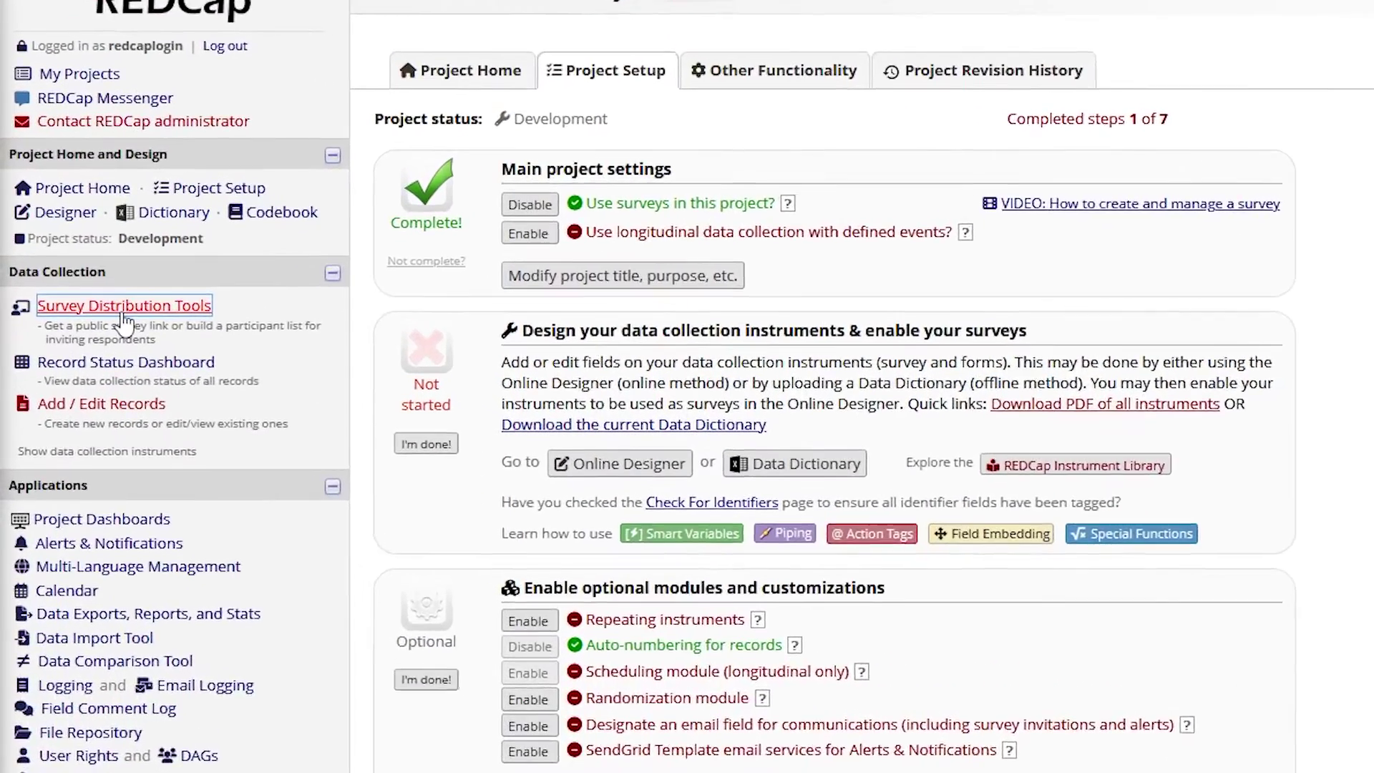
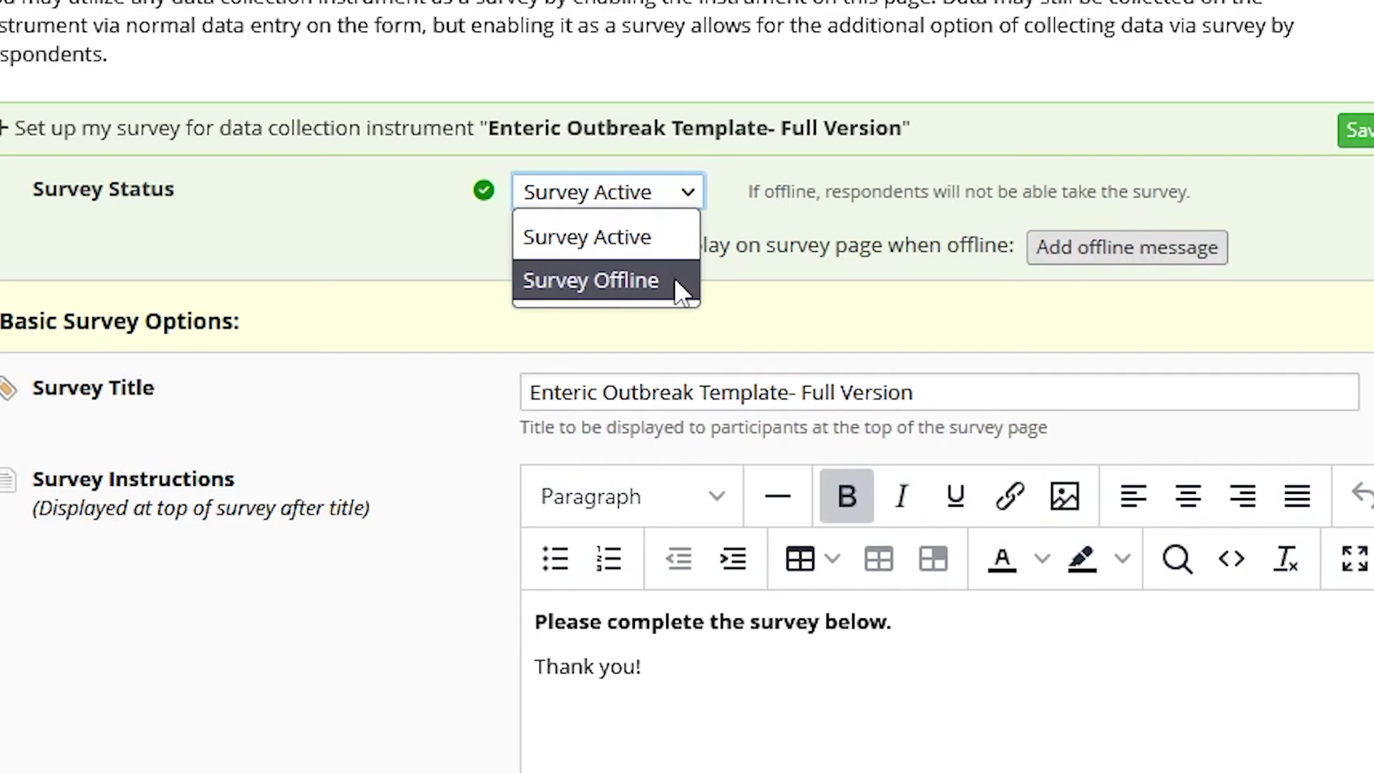
pyautogui.click(734, 244)
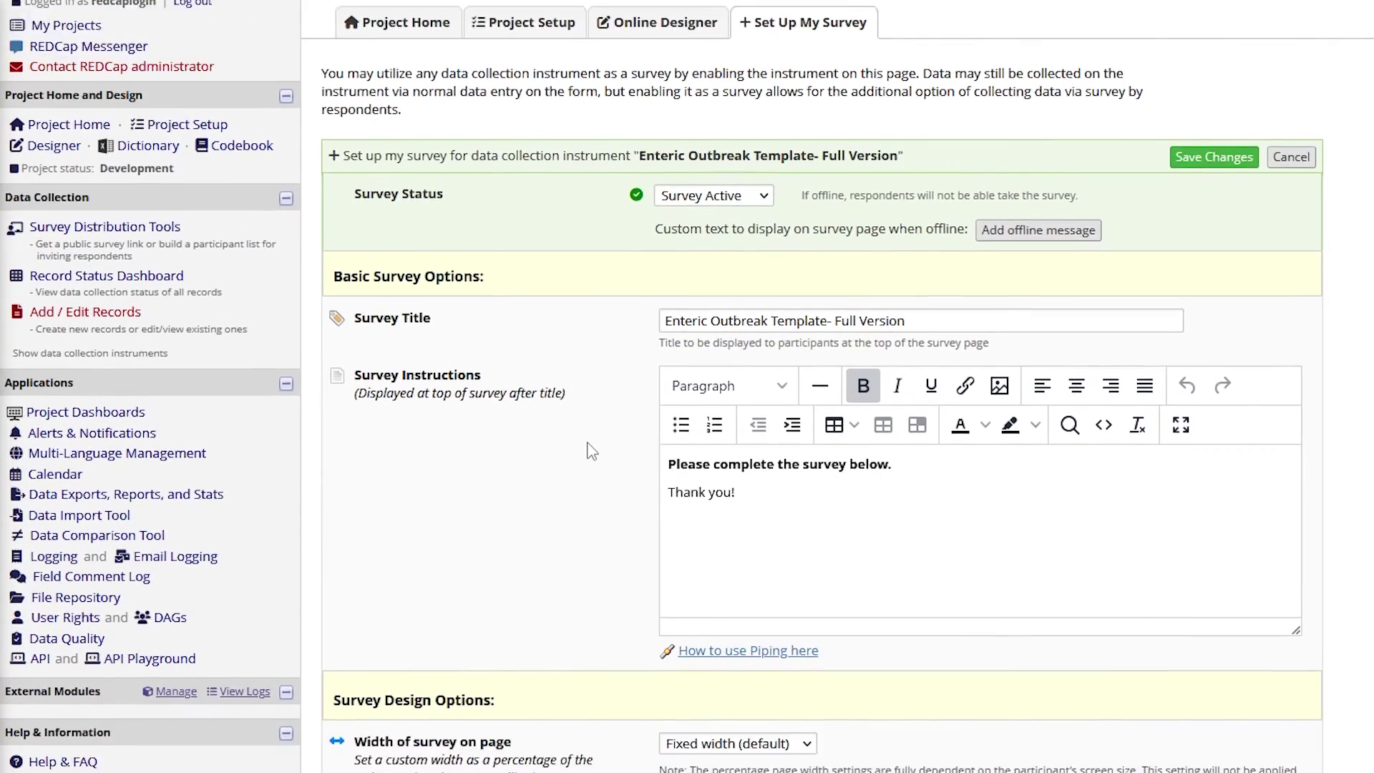
# Review the survey's design, customization, access and termination options, and save the survey setup.
pyautogui.scroll(-3, 494, 398)
pyautogui.scroll(-1, 591, 451)
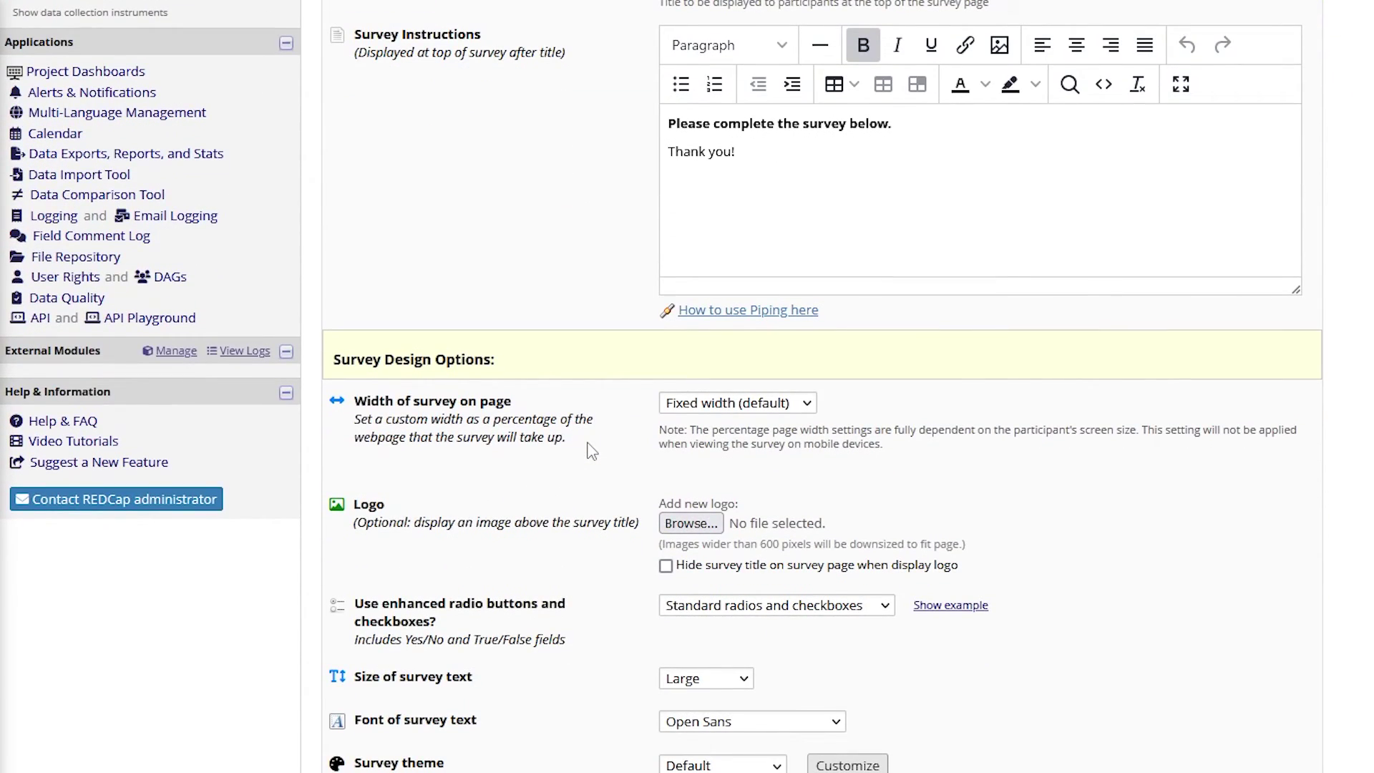
pyautogui.scroll(-4, 592, 451)
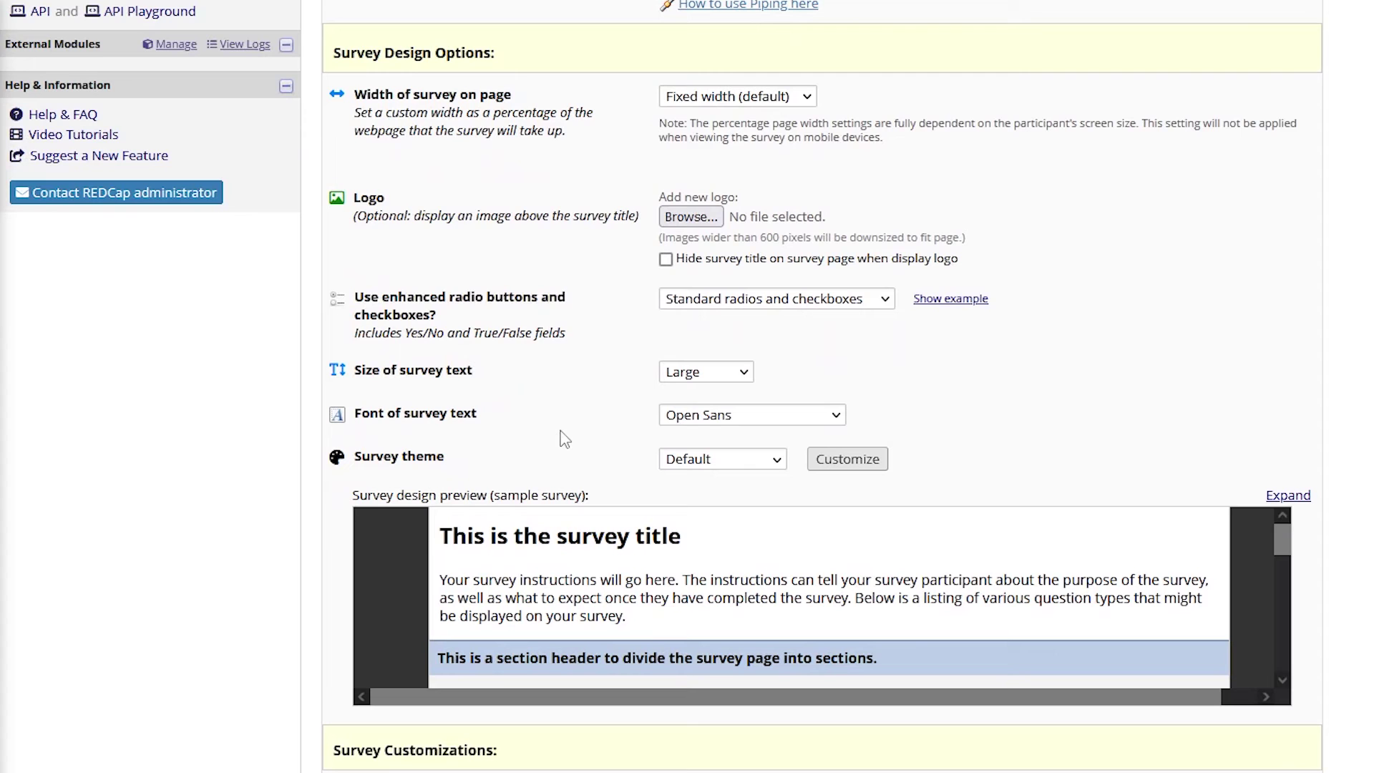
pyautogui.scroll(-3, 363, 427)
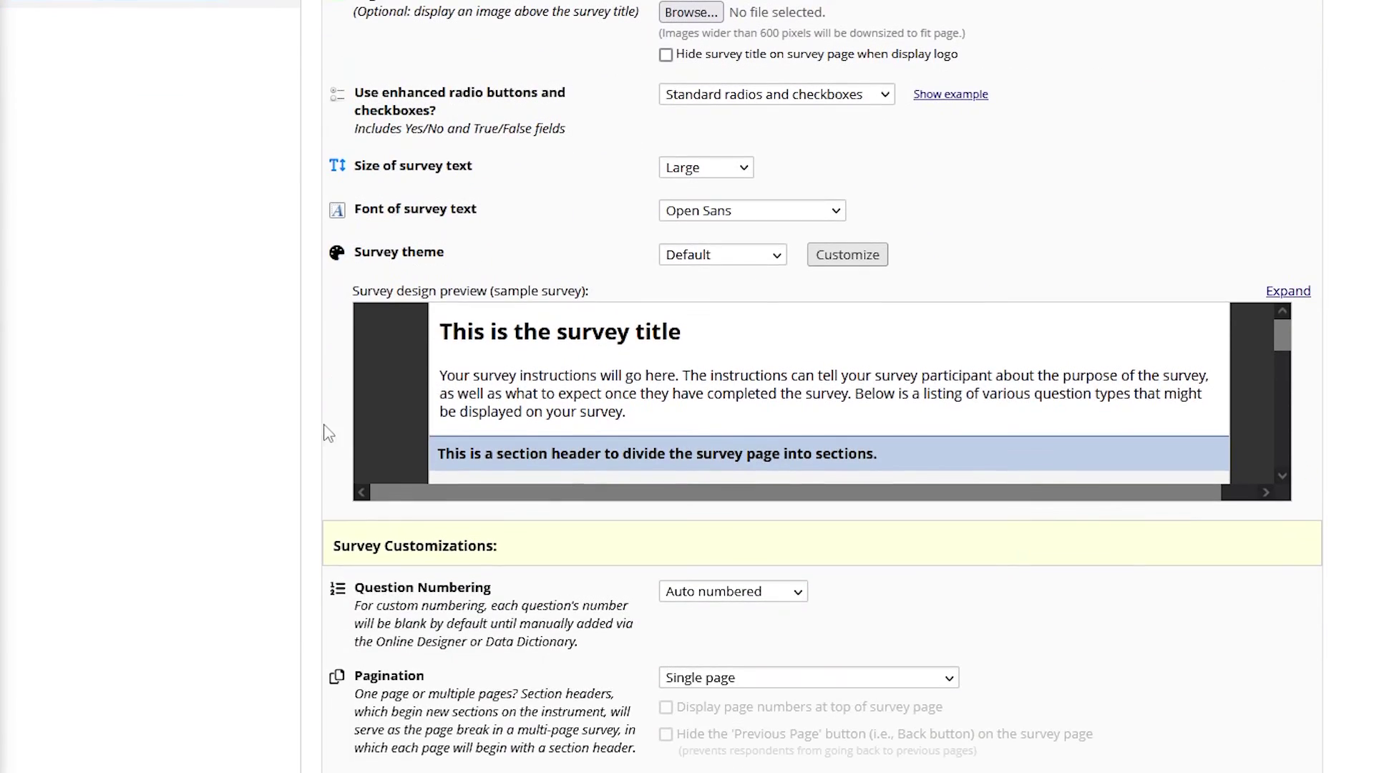
pyautogui.scroll(-5, 657, 408)
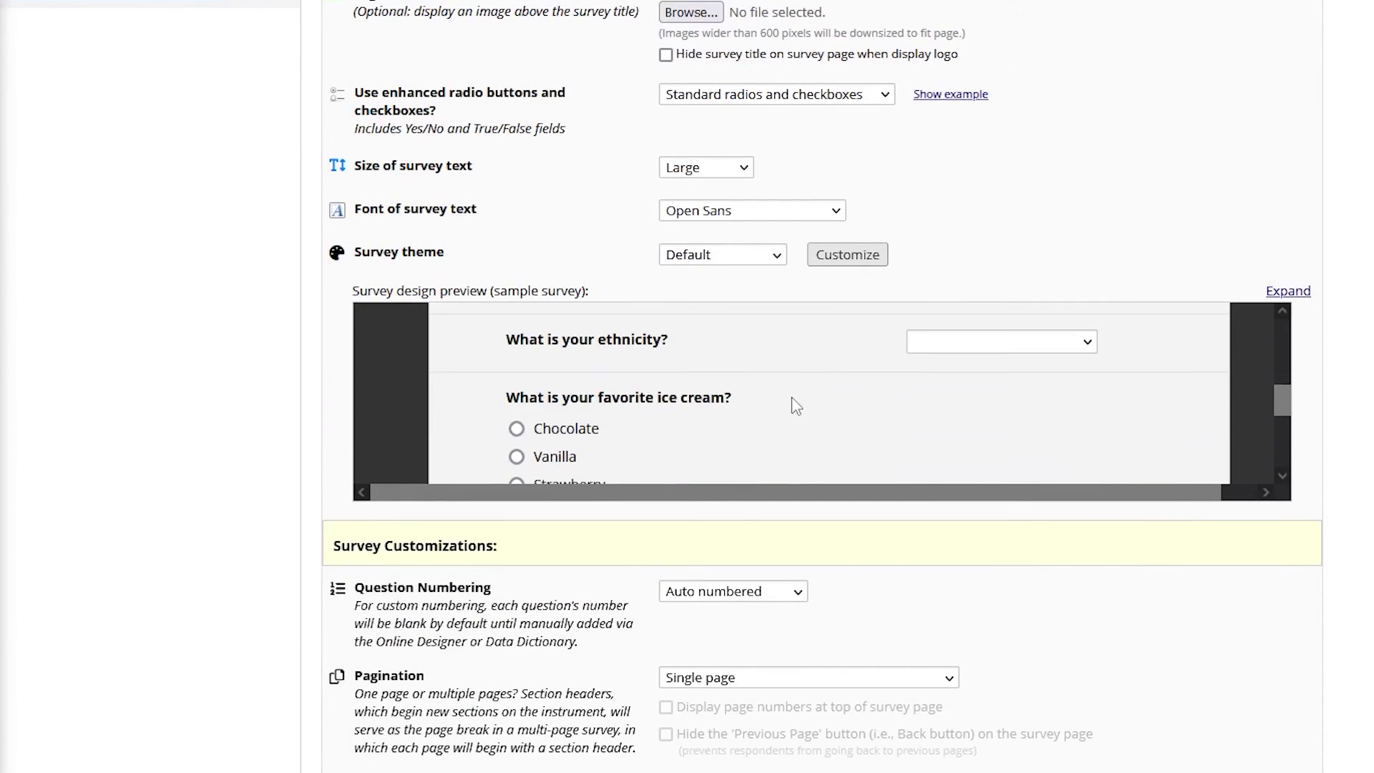
pyautogui.scroll(-5, 791, 398)
pyautogui.scroll(-3, 1157, 638)
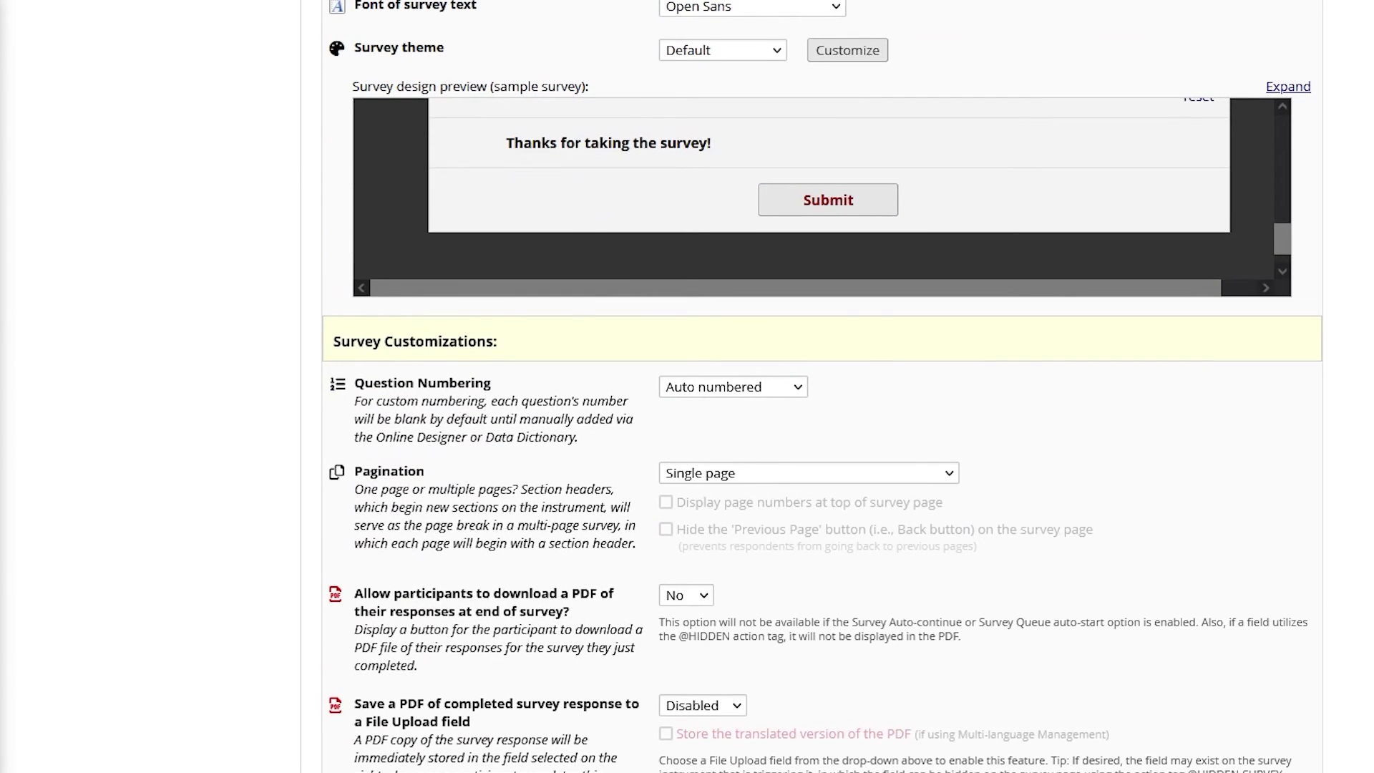
pyautogui.scroll(-7, 820, 386)
pyautogui.scroll(-7, 820, 387)
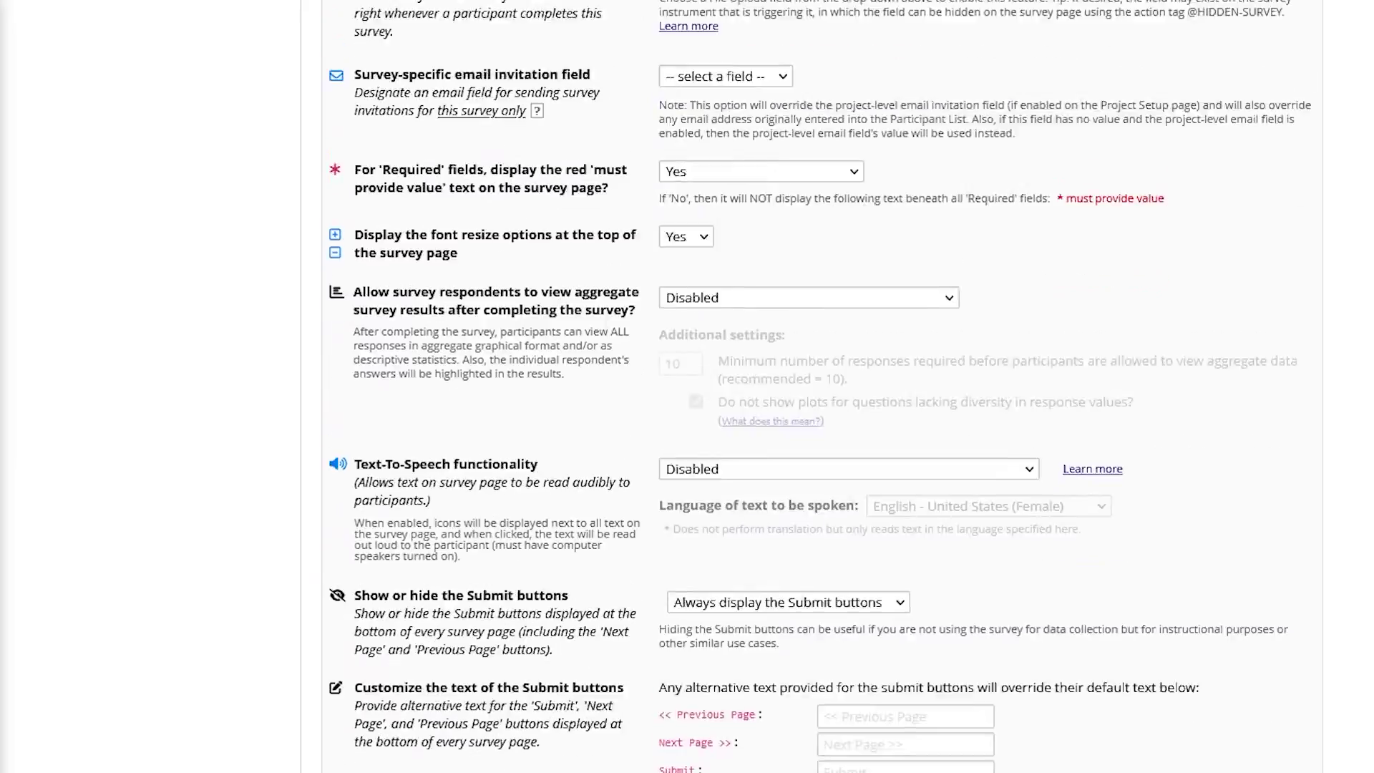
pyautogui.scroll(-6, 820, 386)
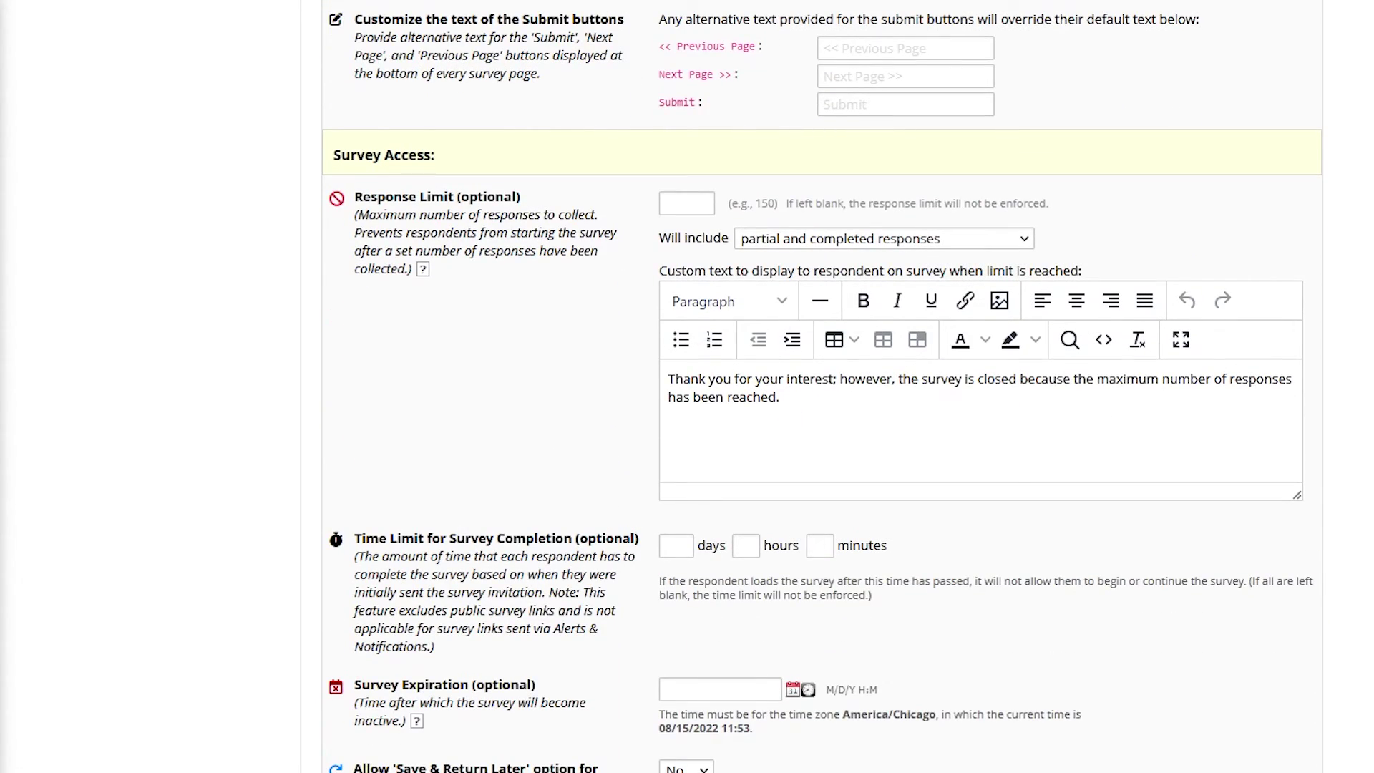
pyautogui.scroll(-6, 820, 386)
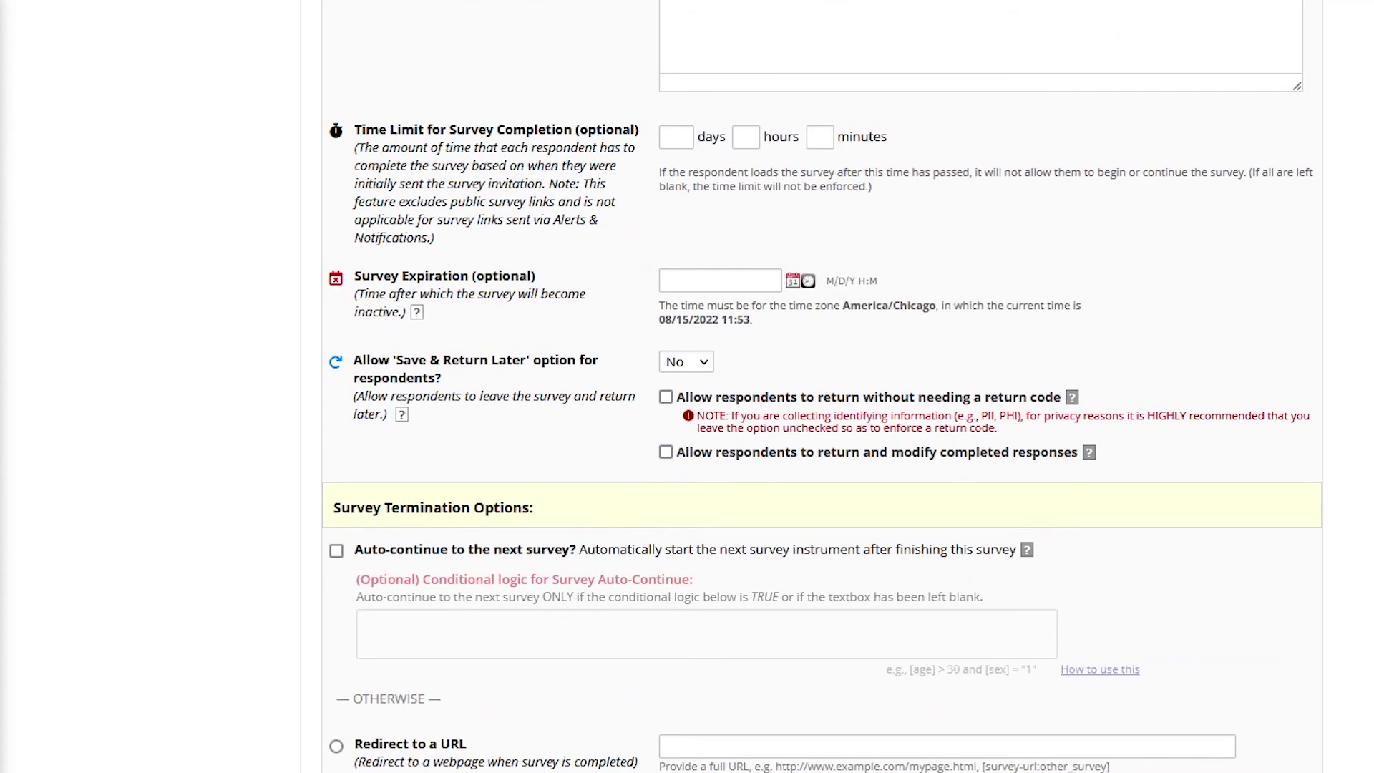
pyautogui.scroll(-6, 820, 386)
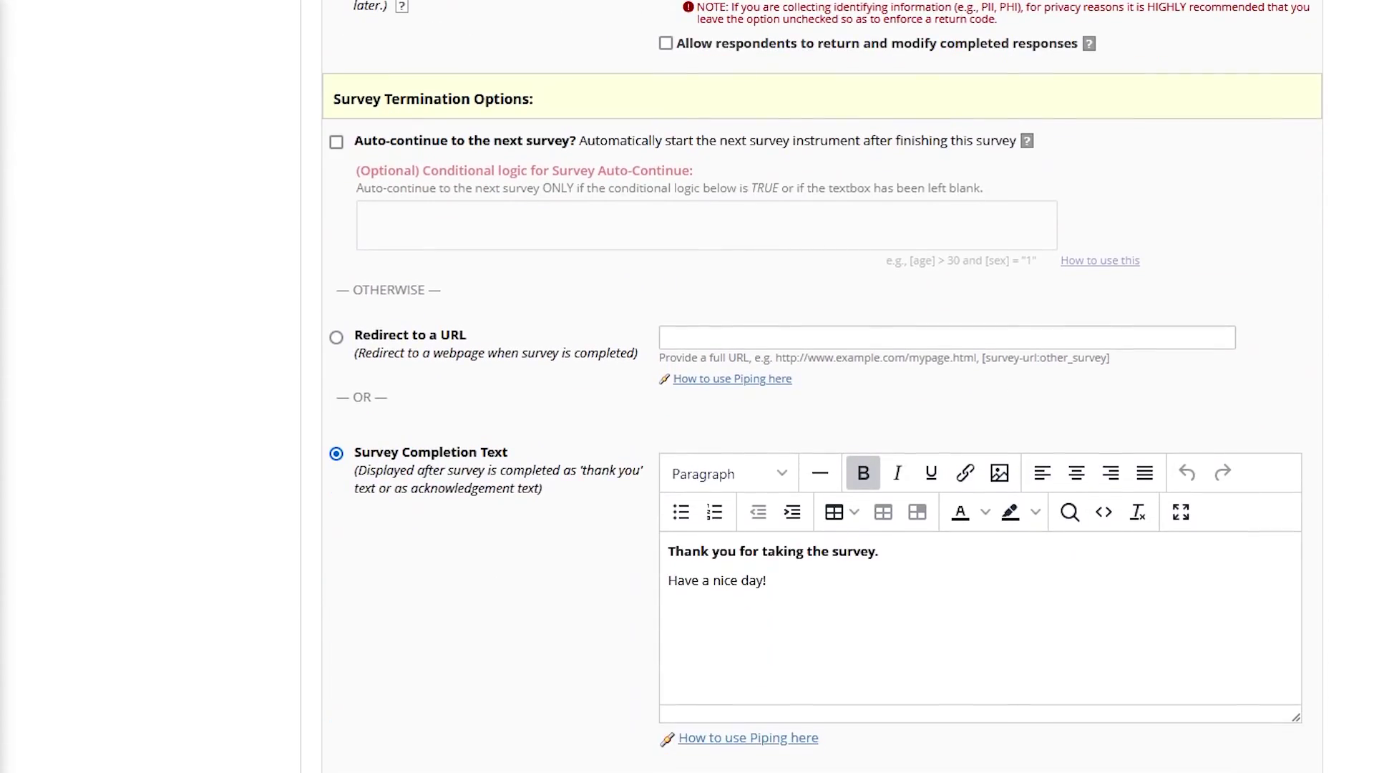
pyautogui.scroll(-12, 816, 387)
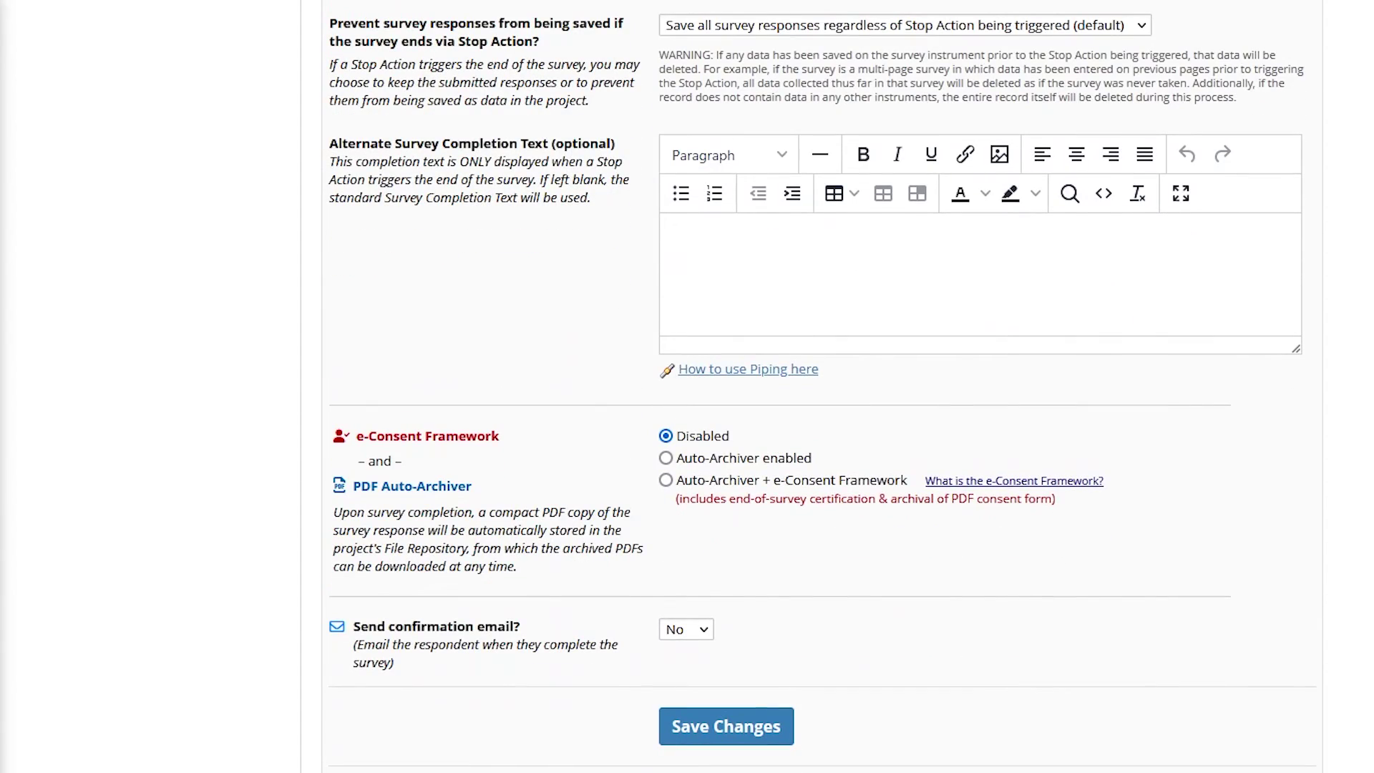
pyautogui.click(740, 735)
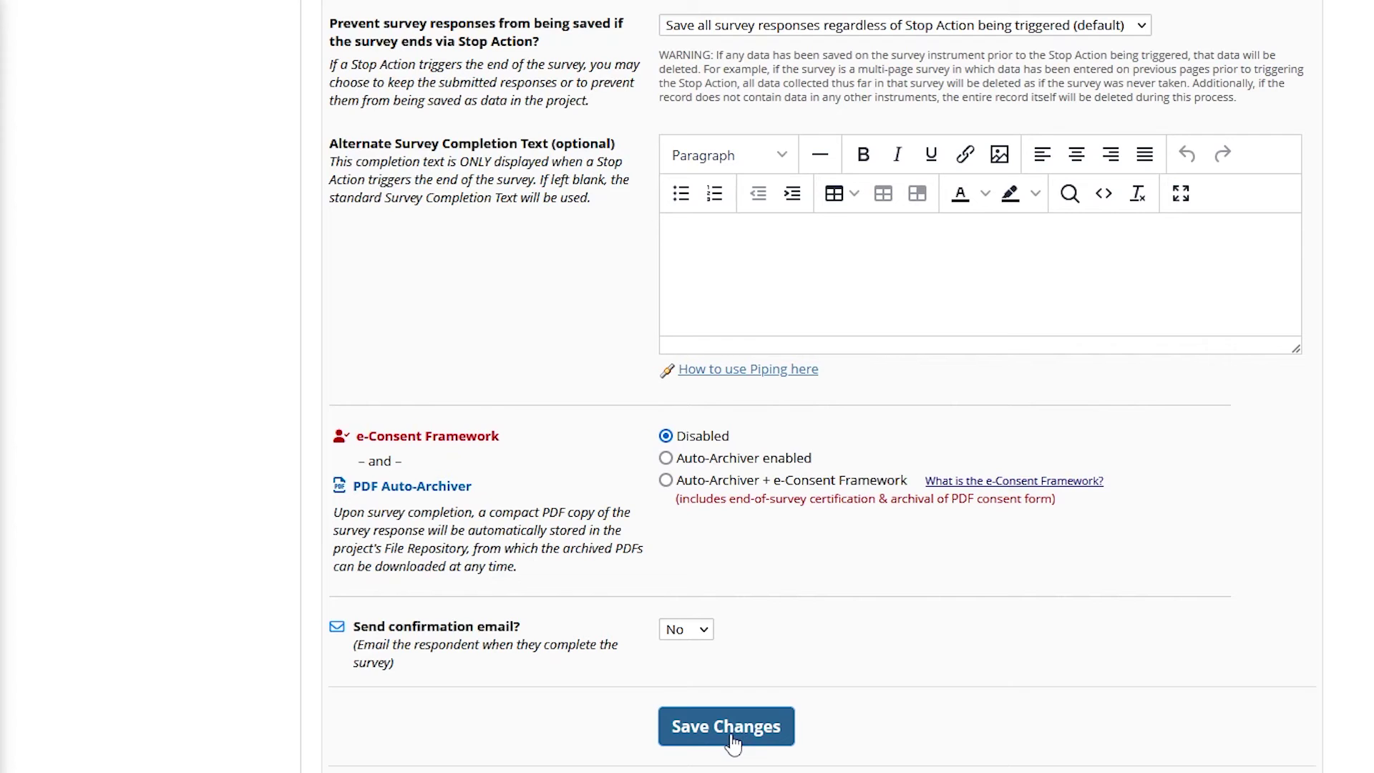
pyautogui.click(733, 741)
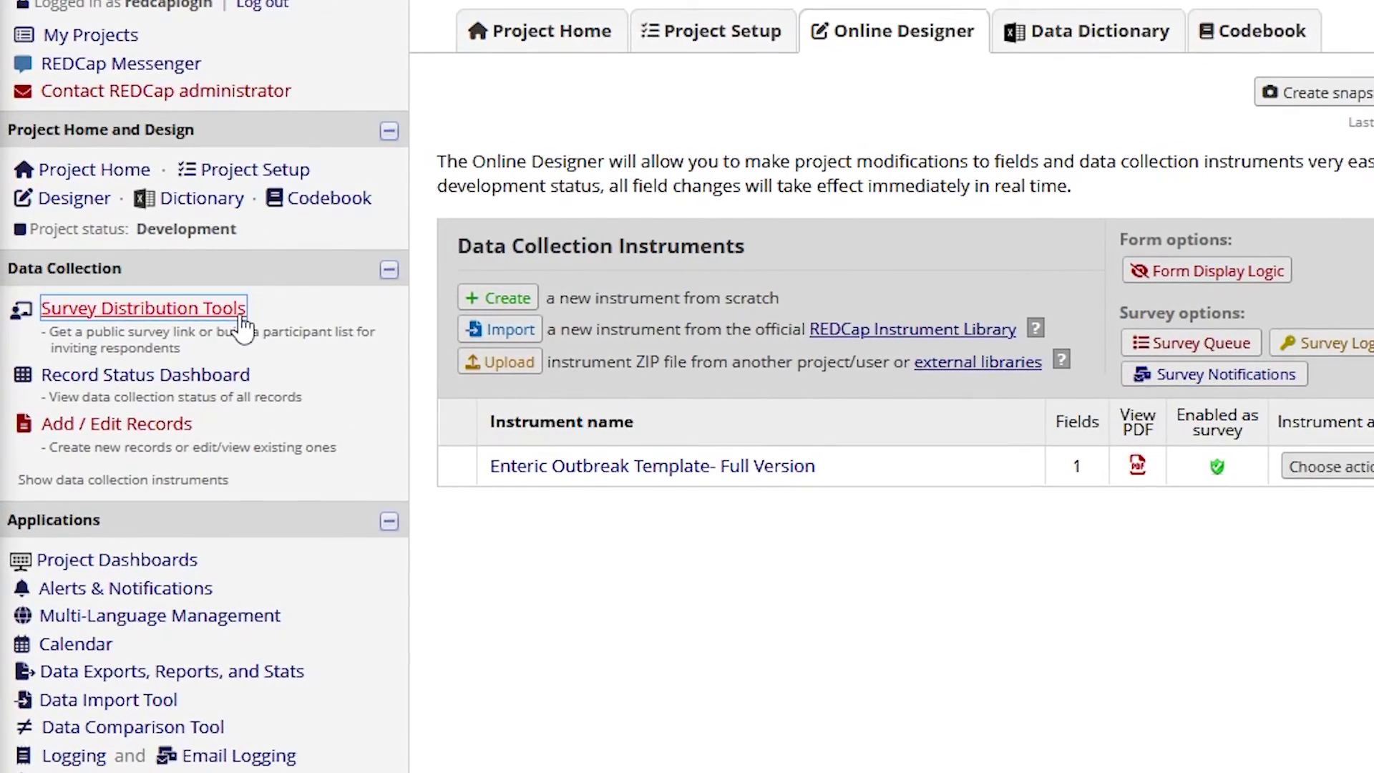
# Open the survey distribution tools and select the whole public survey URL.
pyautogui.click(242, 322)
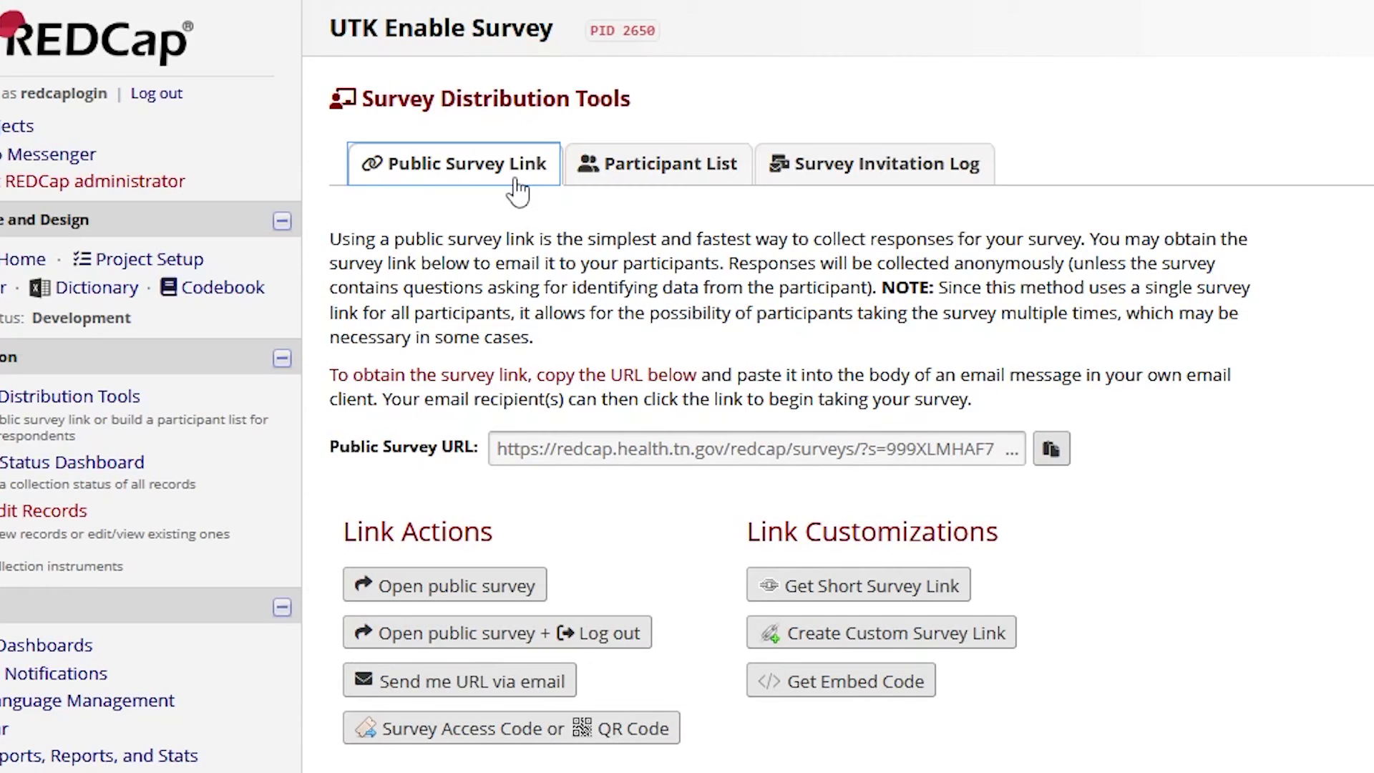
pyautogui.click(514, 457)
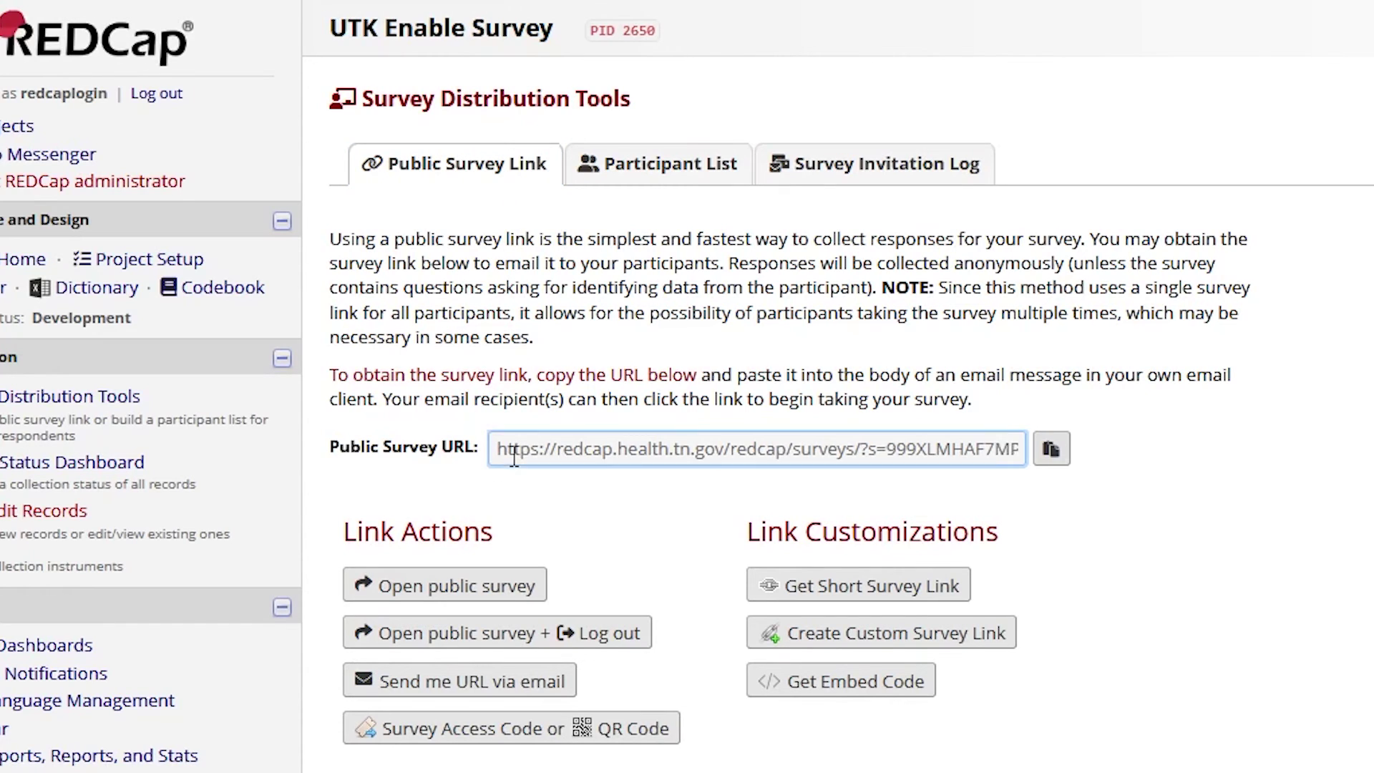
pyautogui.click(514, 457)
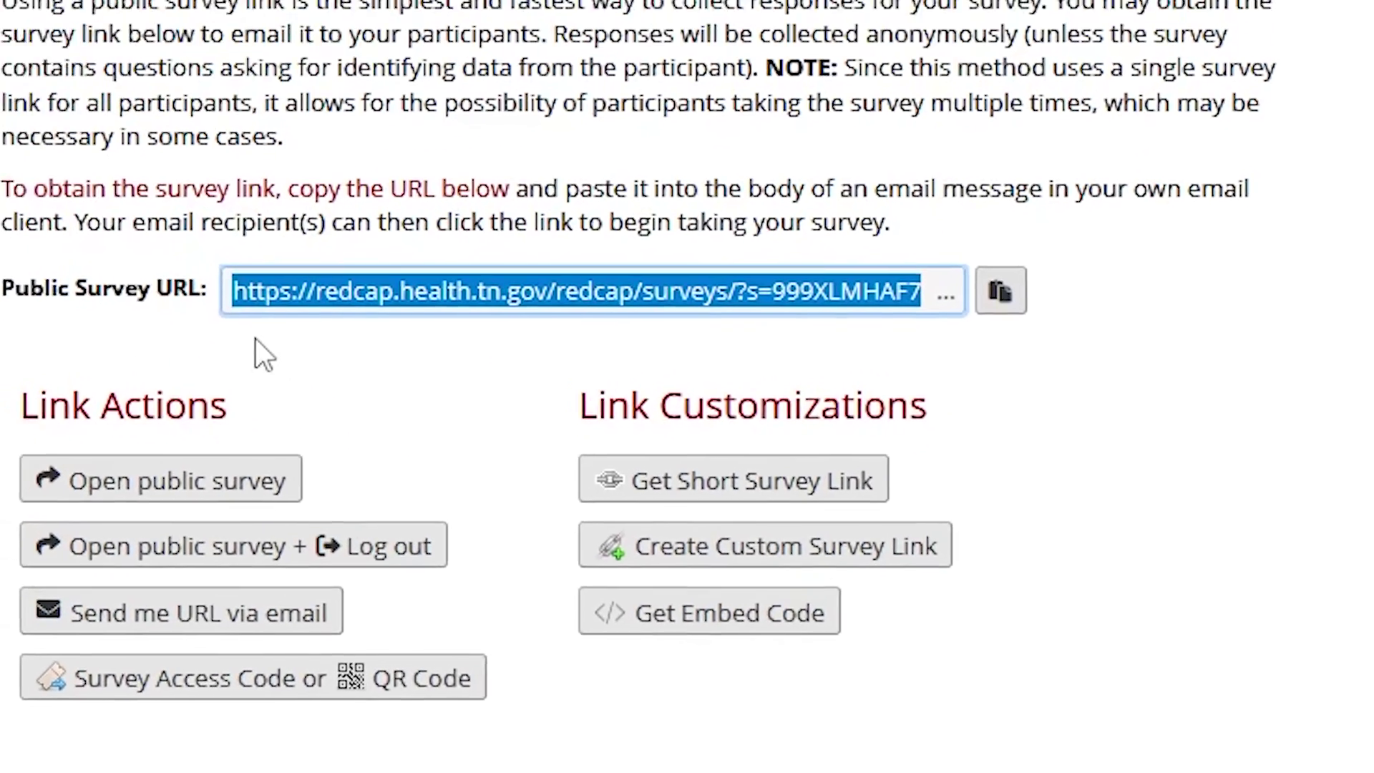
# Create a custom survey link ending in "outbreak_survey" for the public survey.
pyautogui.click(519, 500)
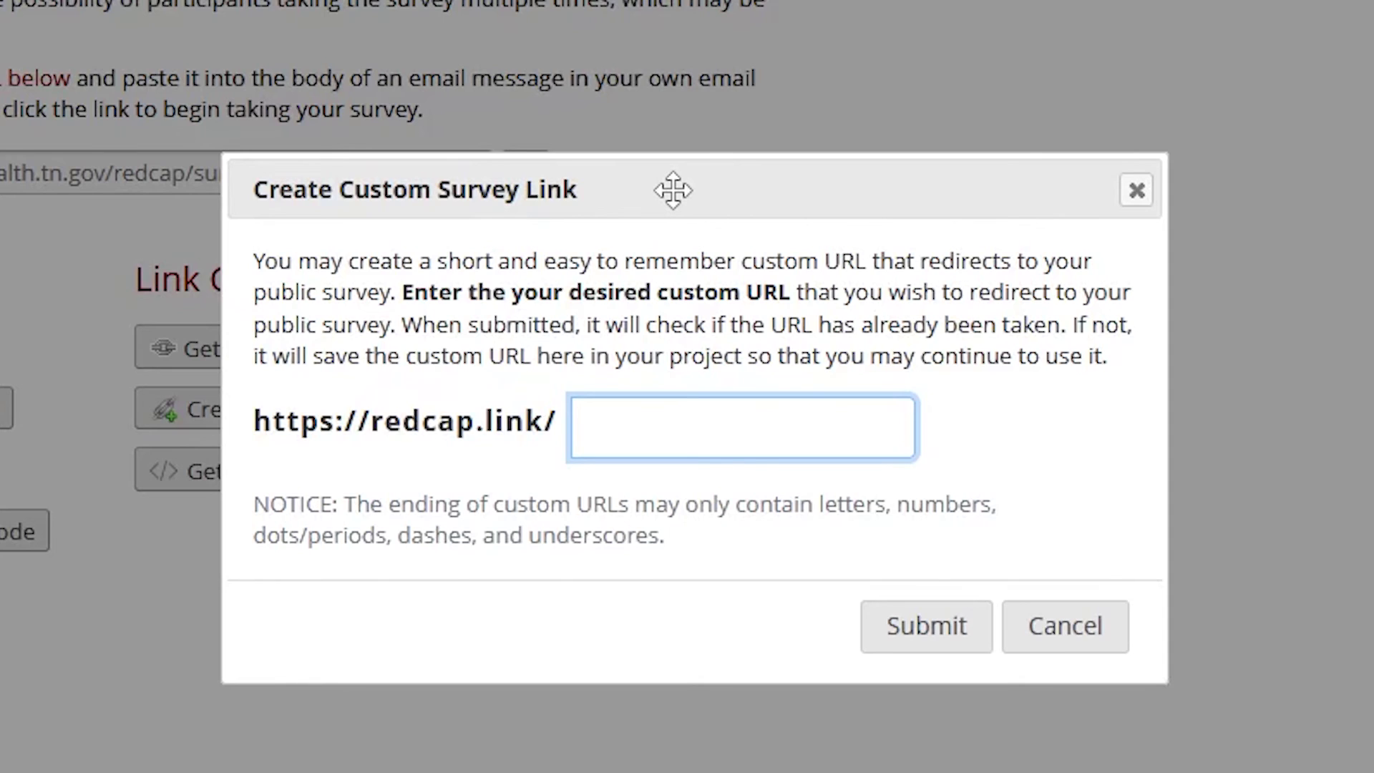
pyautogui.write('out')
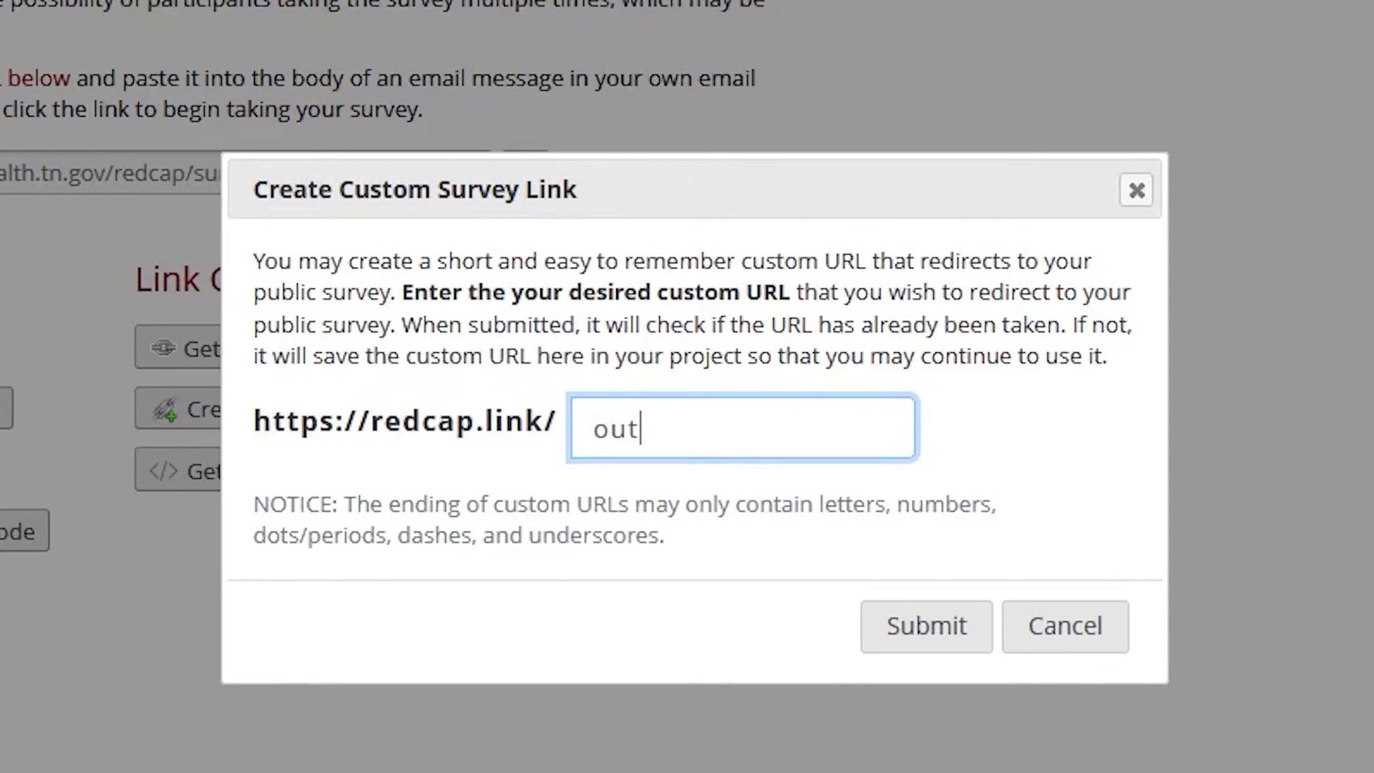
pyautogui.write('break_survey')
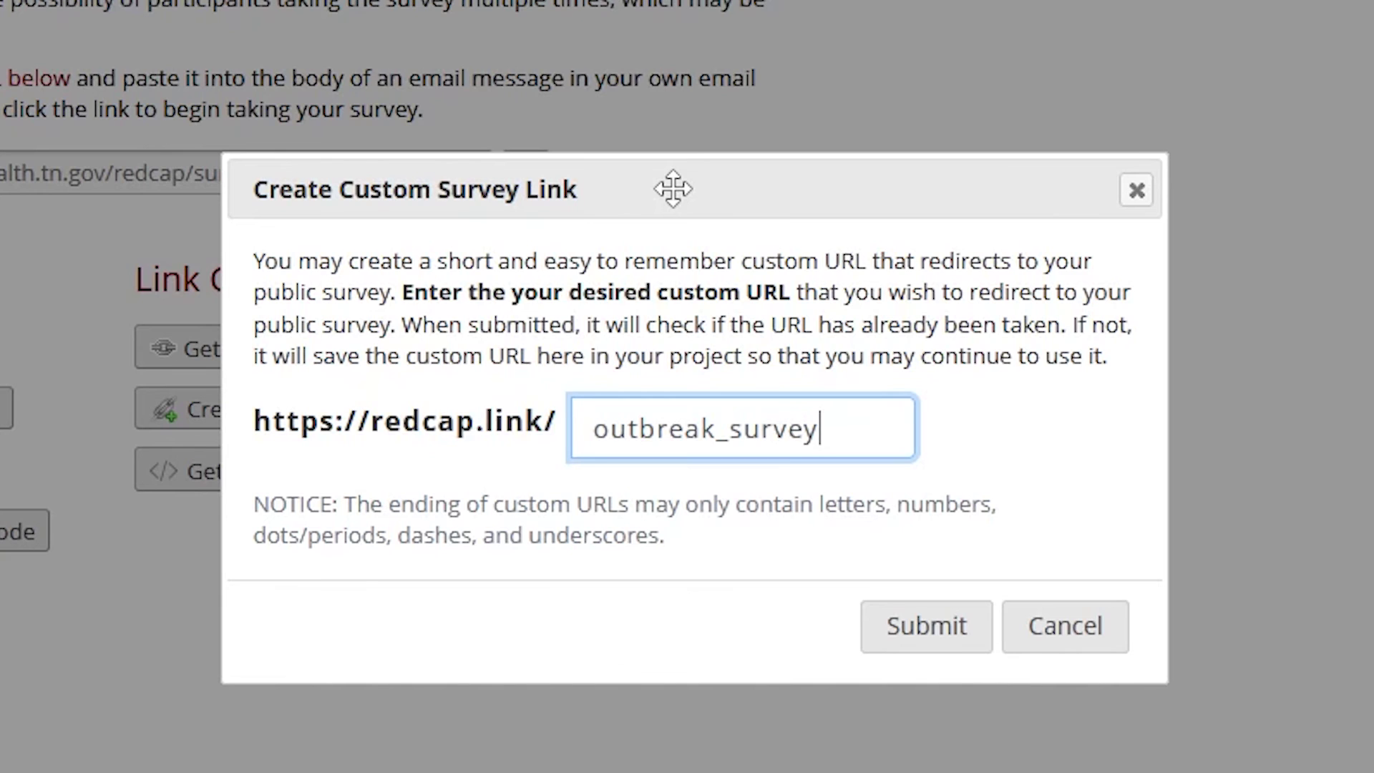
pyautogui.click(957, 644)
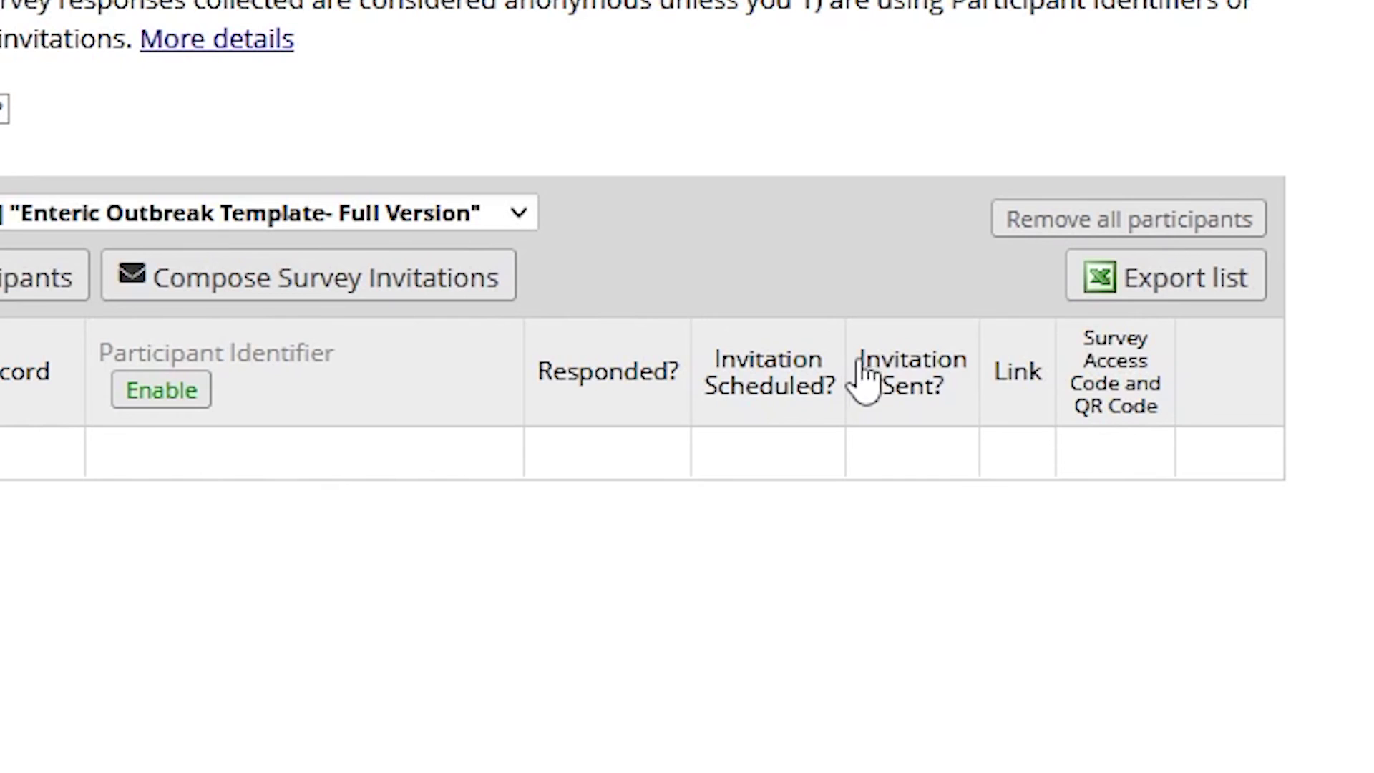
# Examine the Invitation Sent? and Invitation Scheduled? columns of the participant list.
pyautogui.moveTo(1047, 419); pyautogui.dragTo(1105, 432)
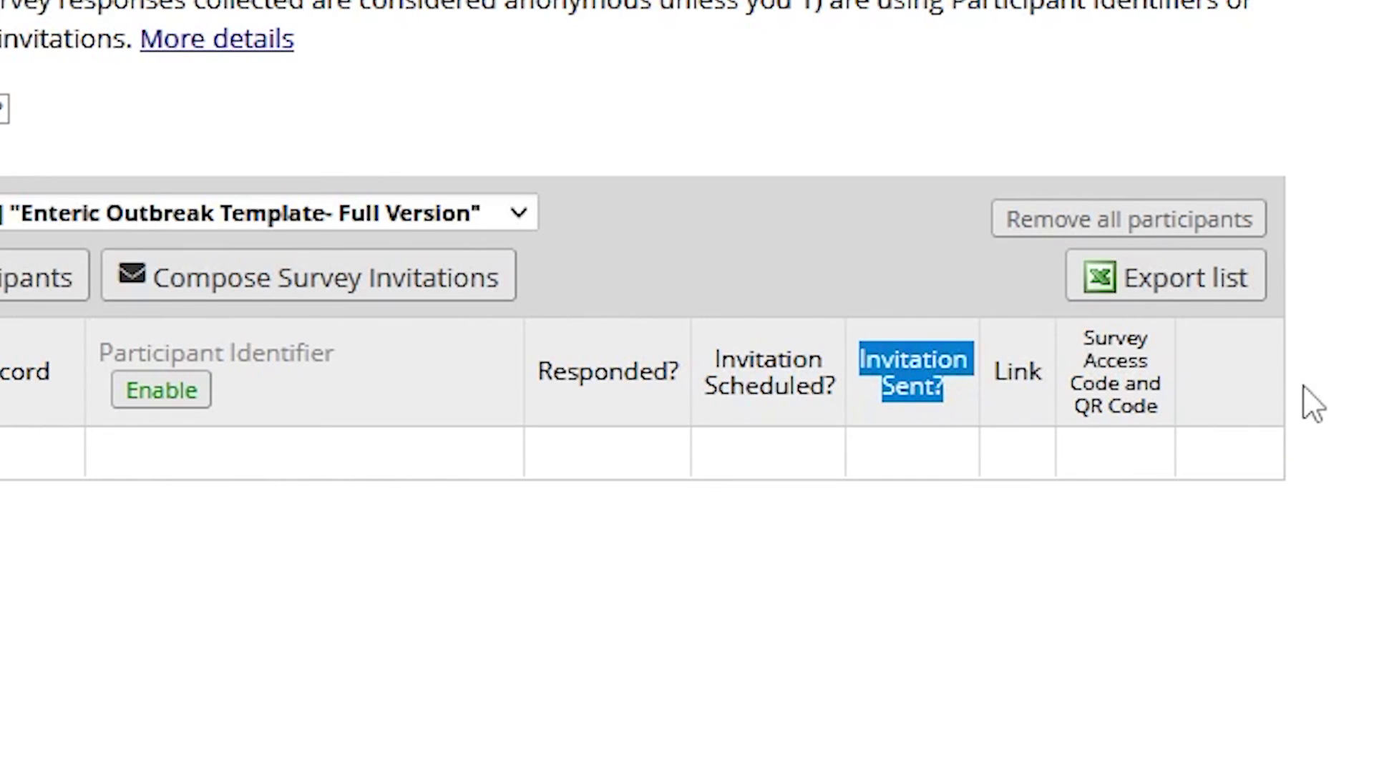
pyautogui.click(1333, 374)
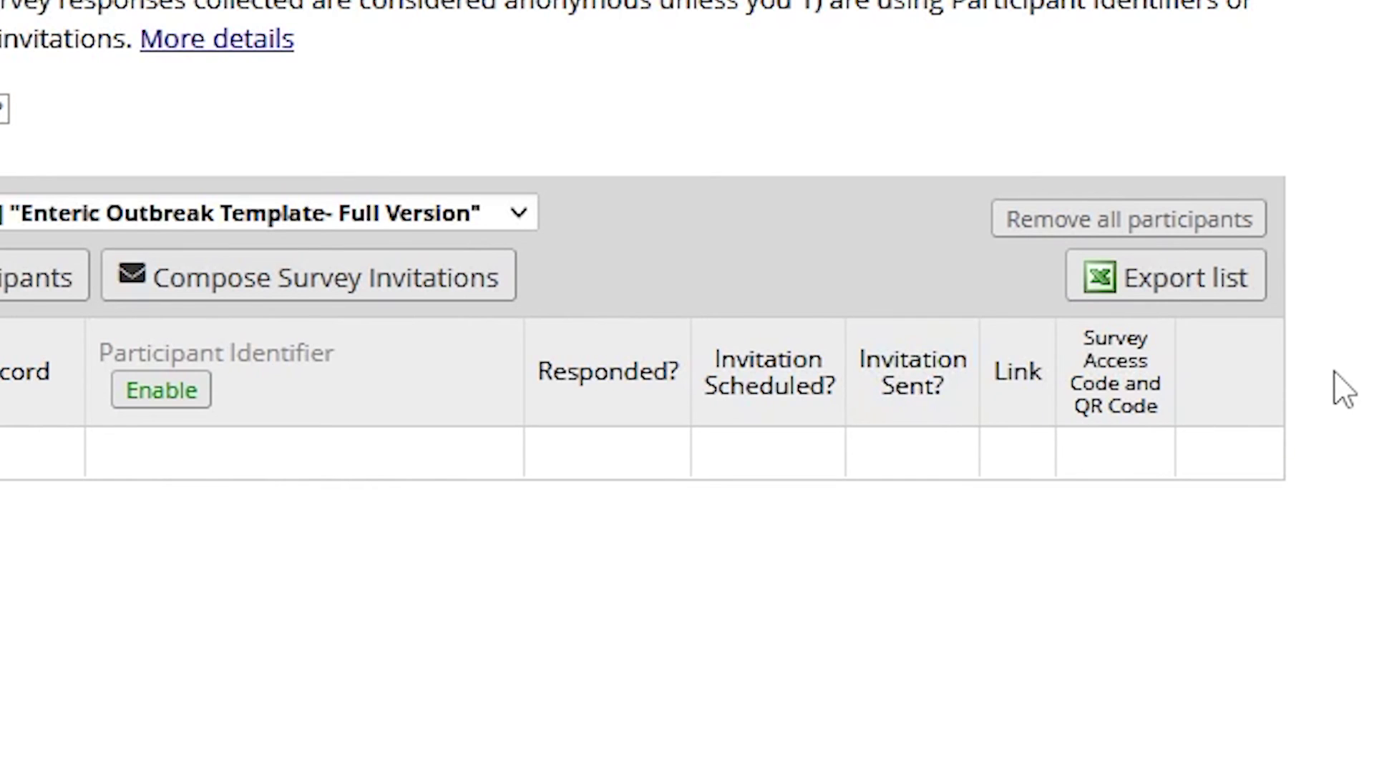
pyautogui.moveTo(708, 365); pyautogui.dragTo(850, 392)
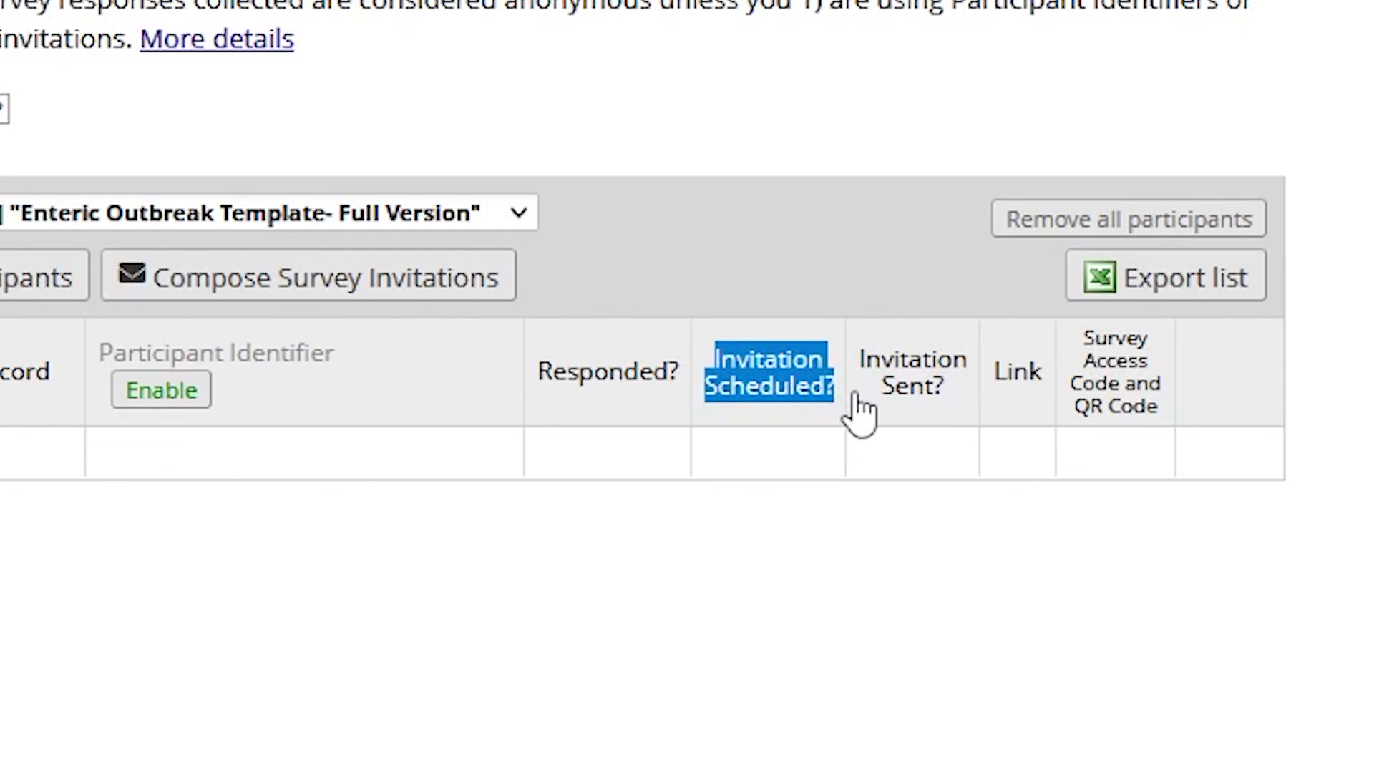
pyautogui.click(861, 413)
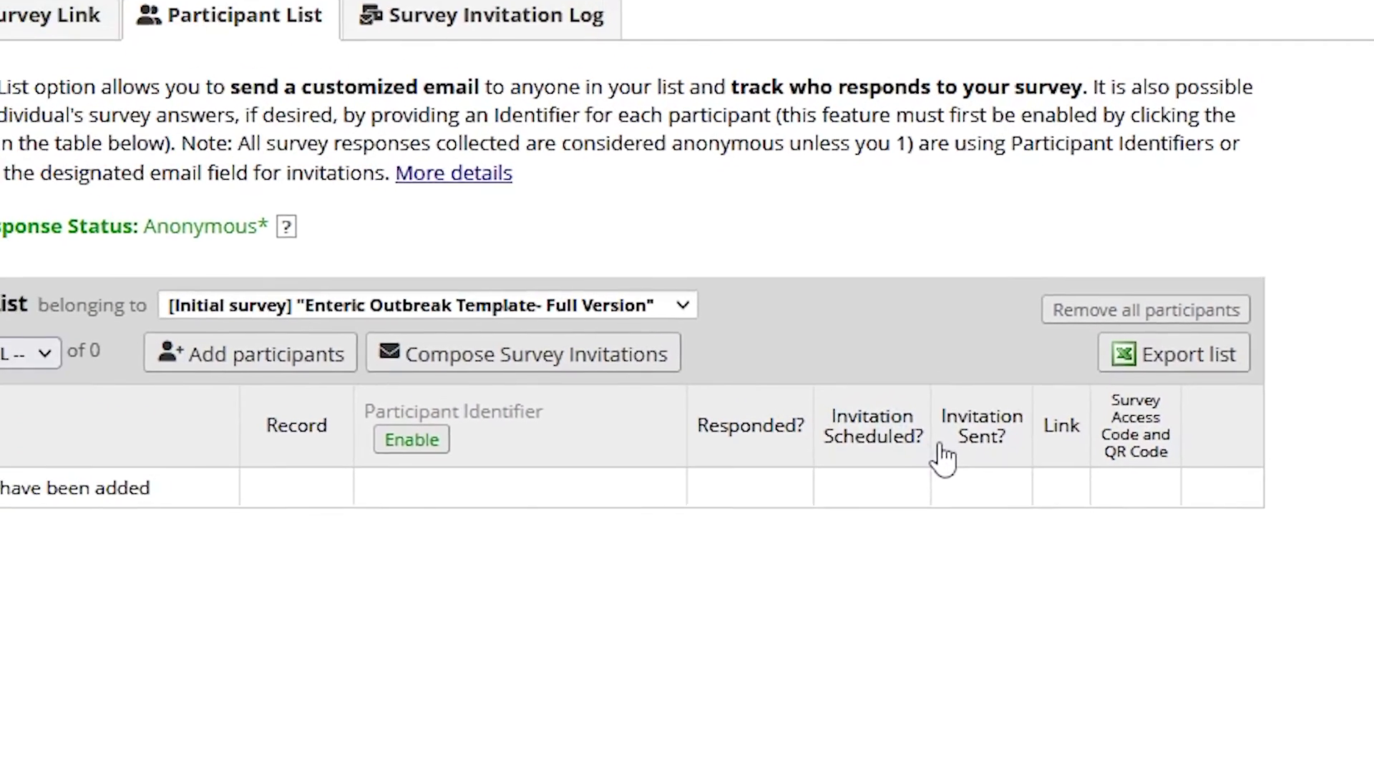